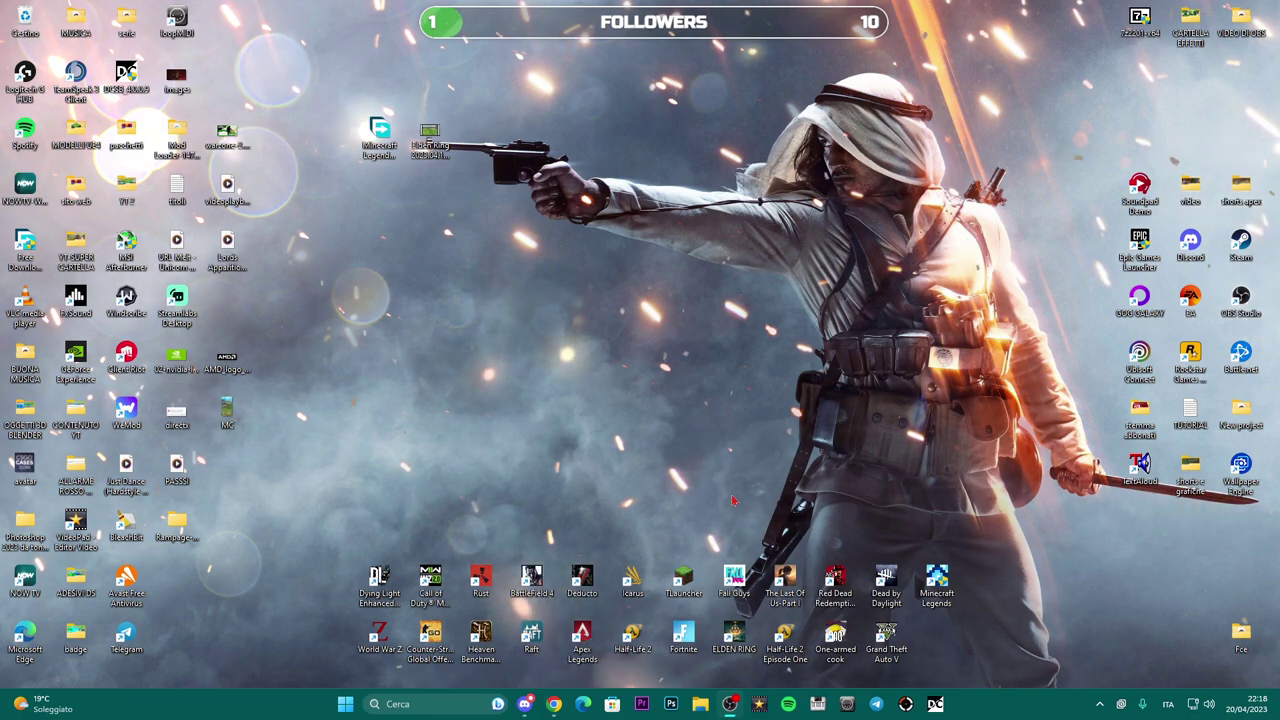
key("alt+Tab")
left_click_drag(560, 69, 597, 19)
key("super+d")
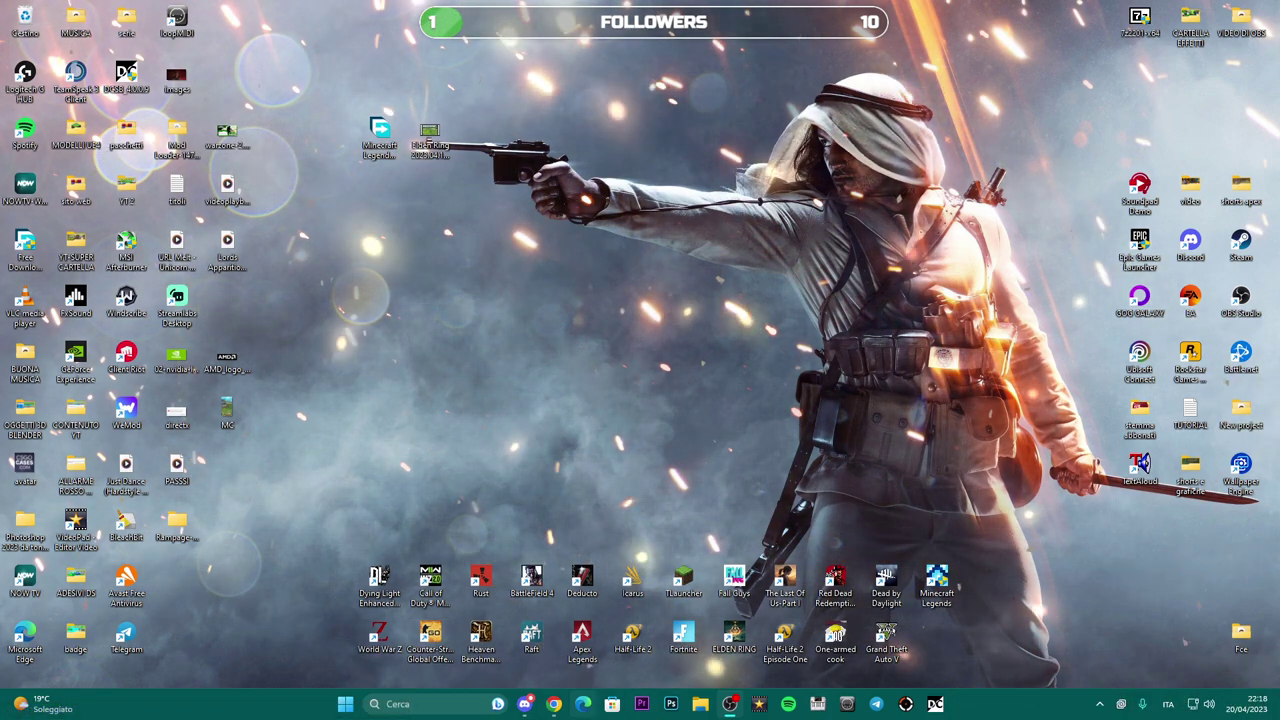
Switch to Chrome and open the BotRix bot panel in a new tab beside the Kick creator dashboard
left_click(553, 704)
double_click(530, 8)
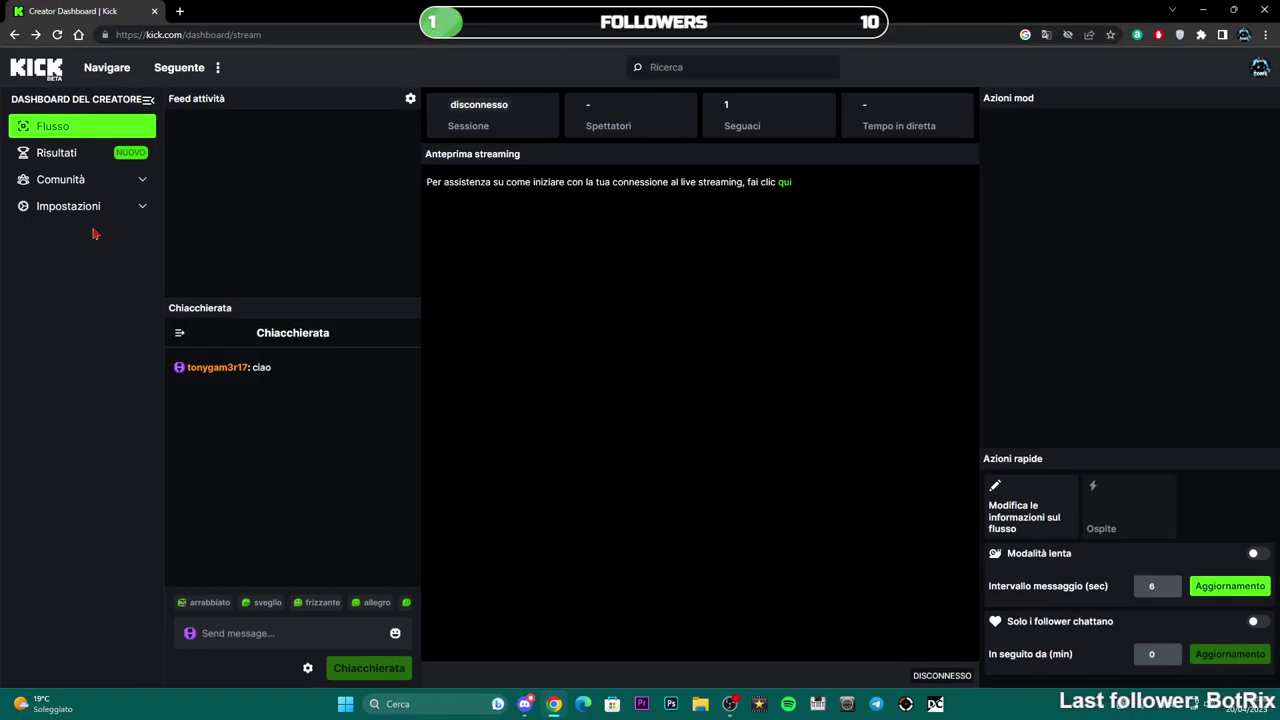
left_click(180, 11)
type("botrix")
key("Return")
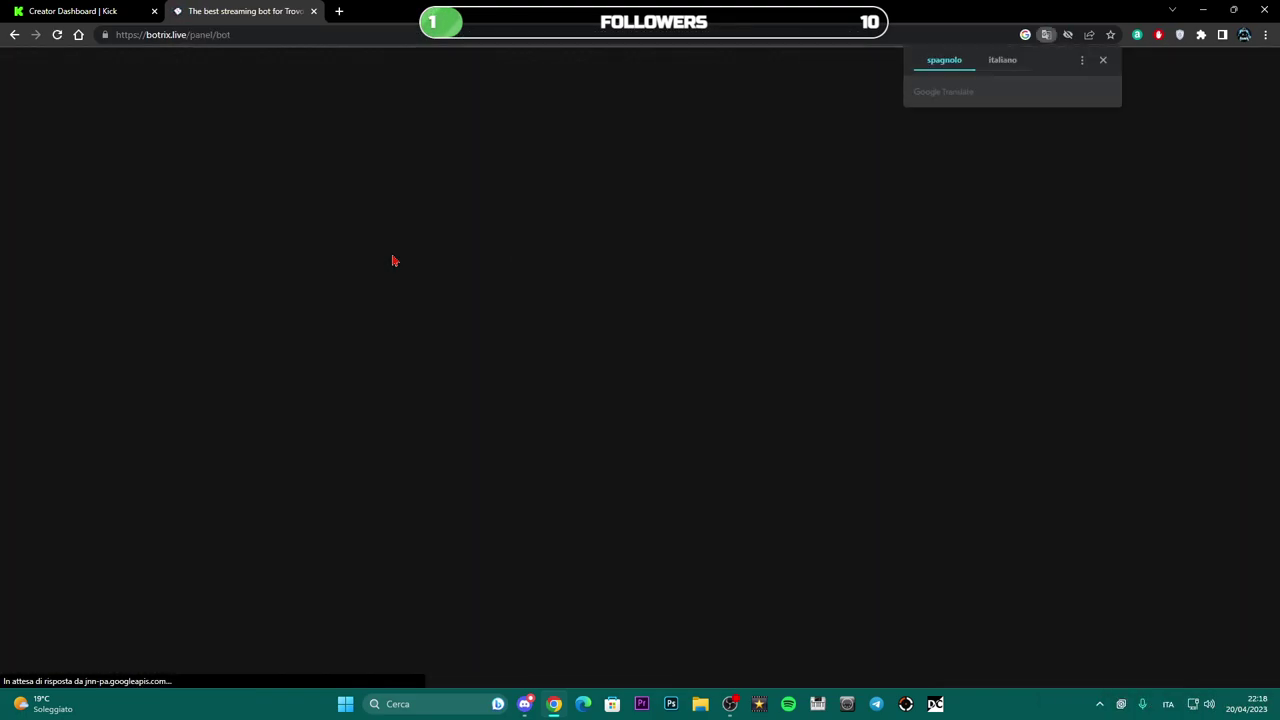
Dismiss the translation and BotRix Premium pop-ups and open the BotRix profile page
left_click(1106, 62)
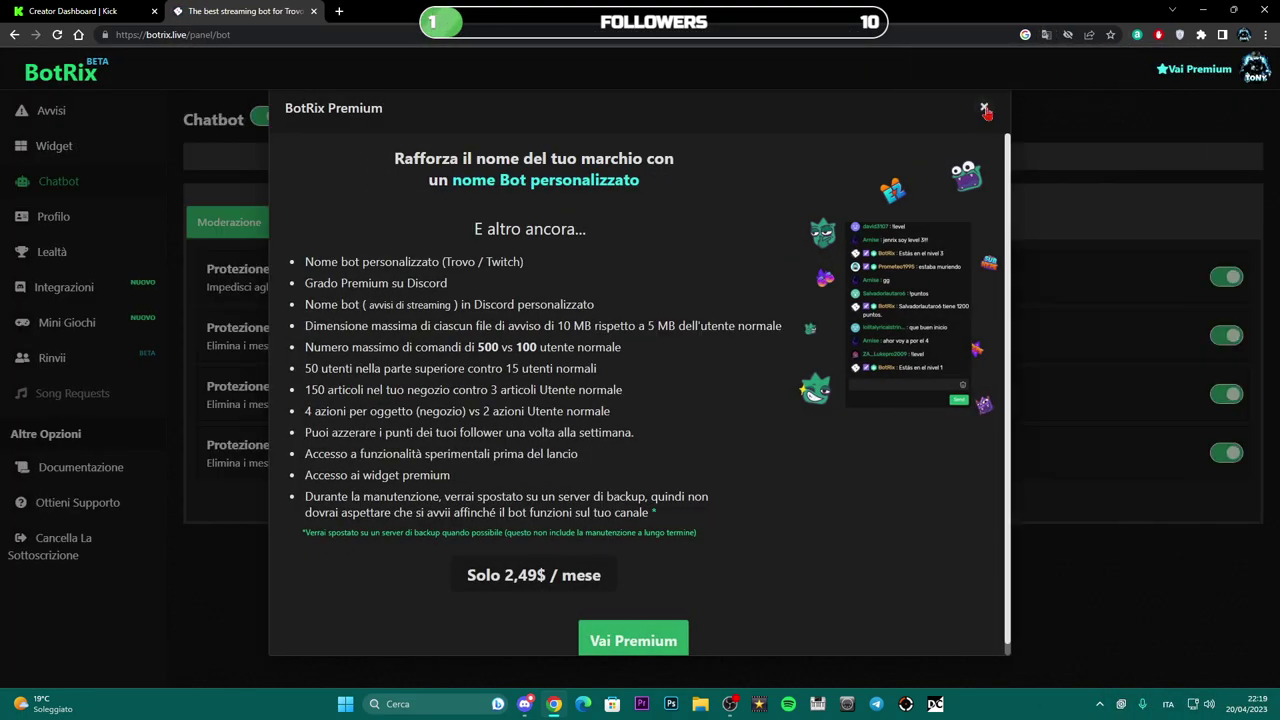
left_click(957, 117)
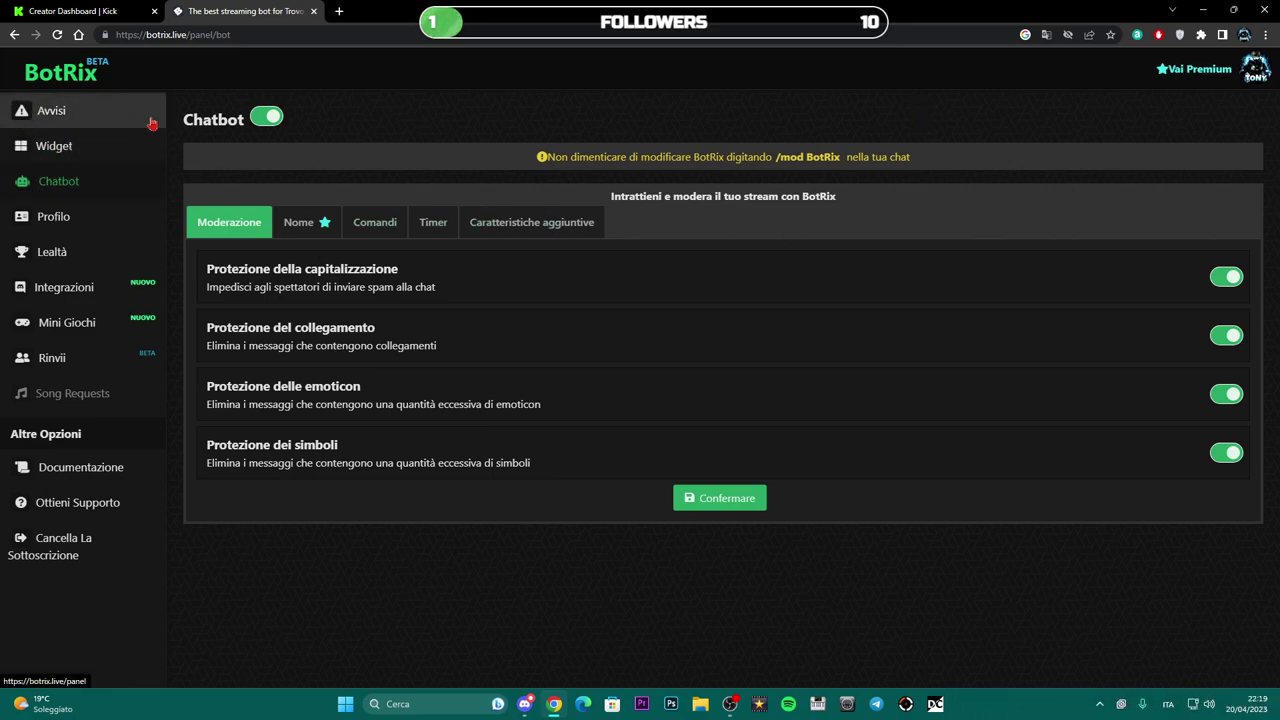
left_click(55, 216)
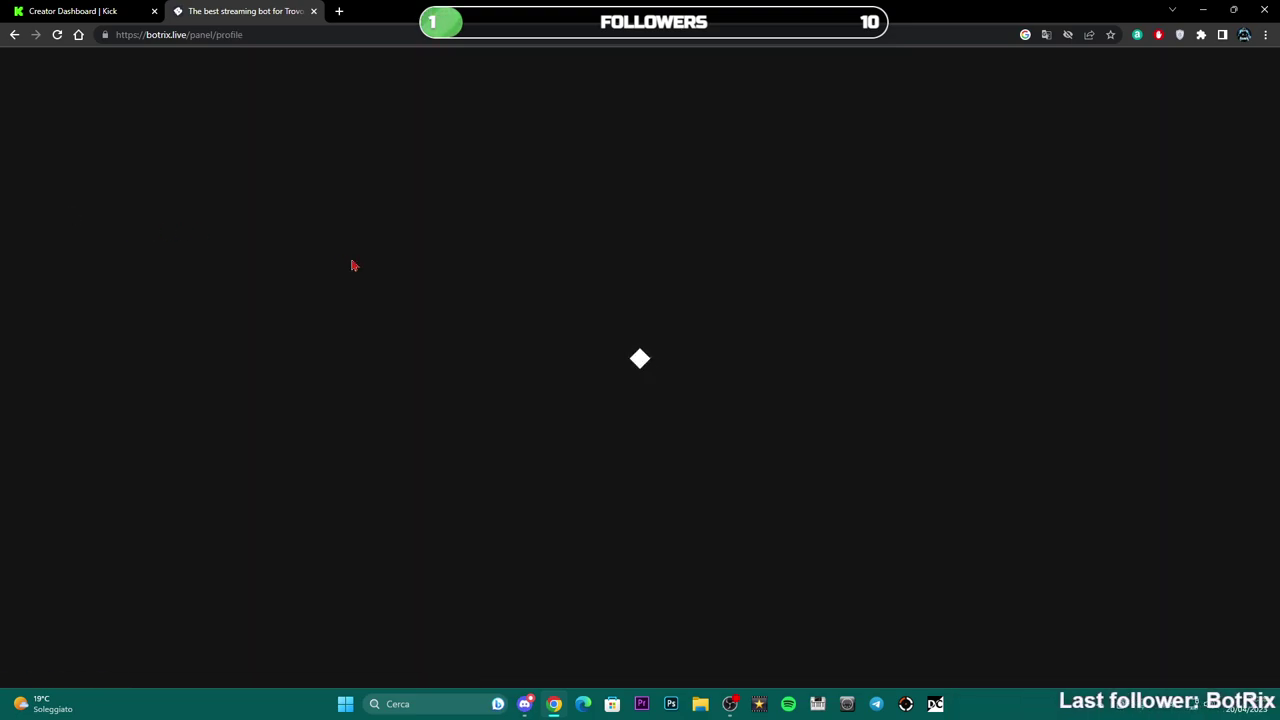
scroll(1025, 287, "down", 2)
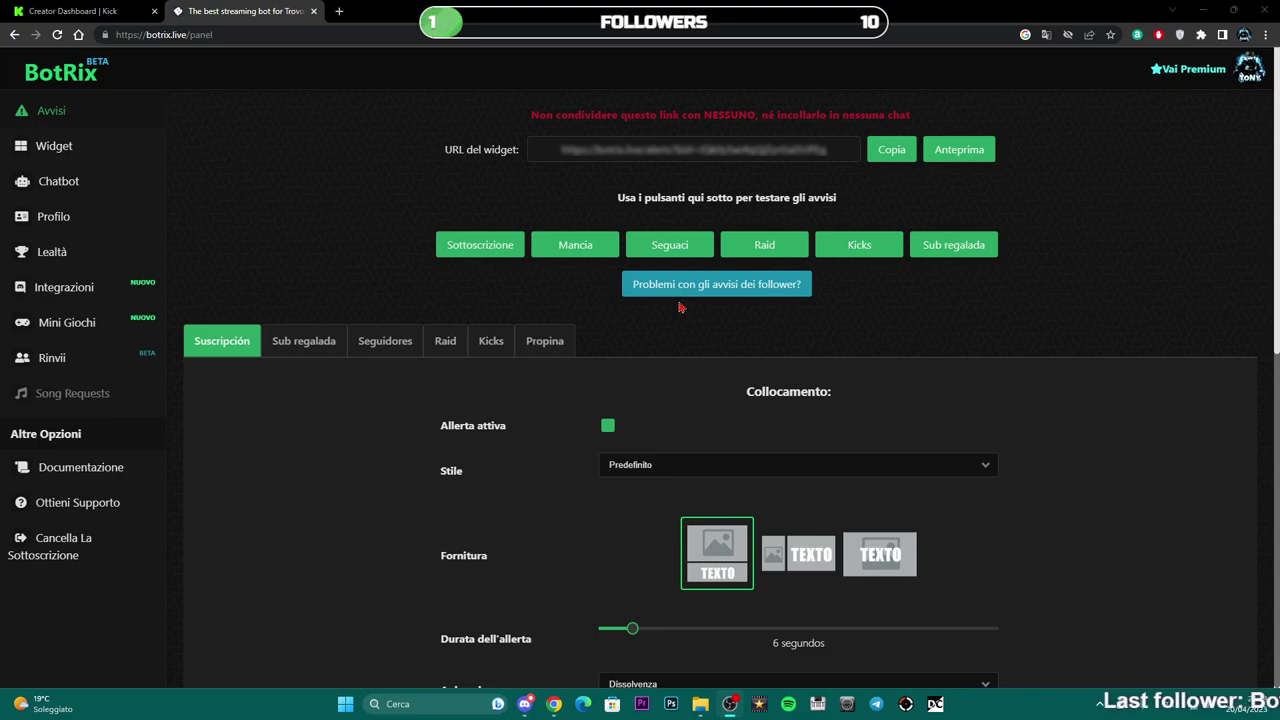
Open the stream URL and key settings in the Kick creator dashboard and copy the streaming credentials
left_click(96, 10)
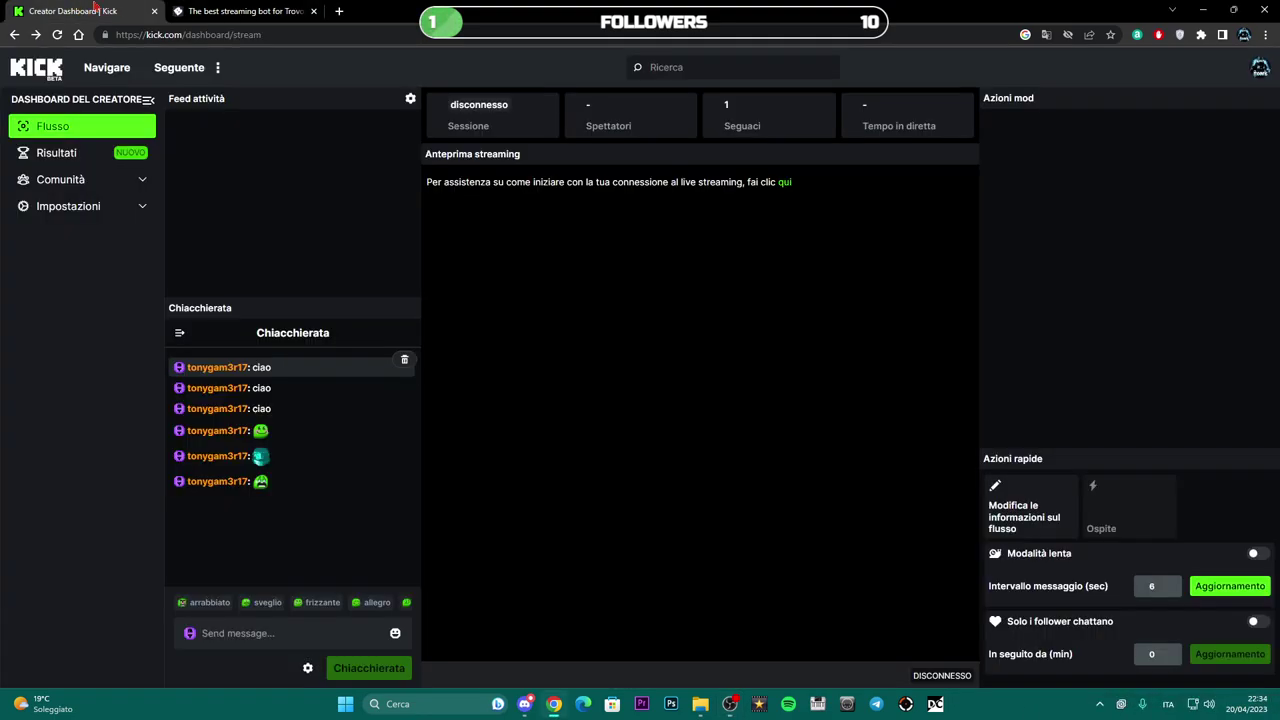
left_click(1262, 69)
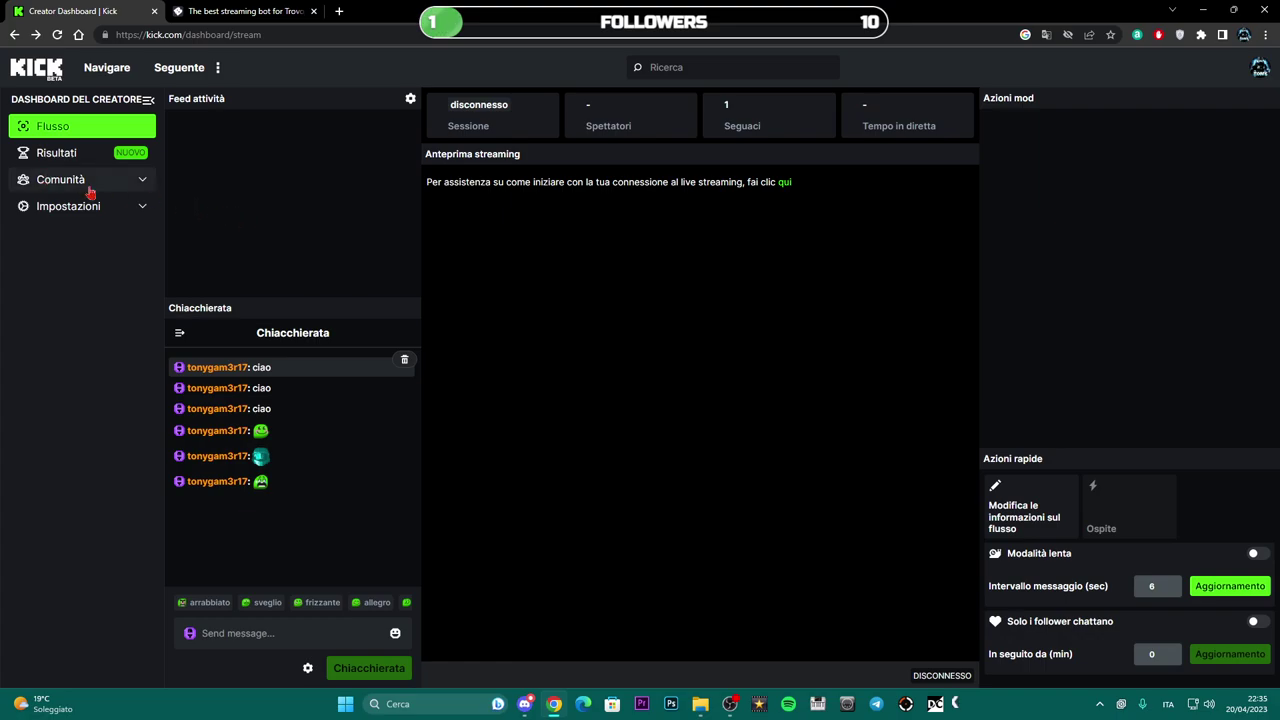
left_click(72, 265)
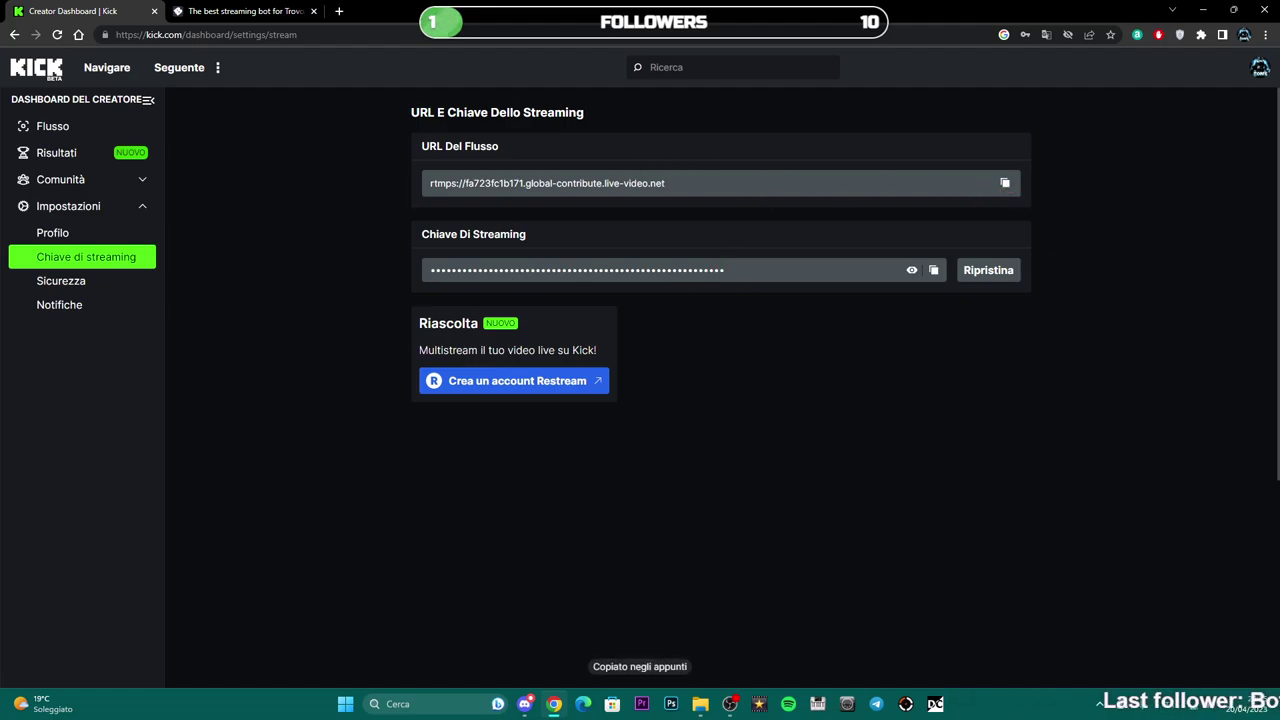
Switch to OBS, maximize its window, and review the custom service, server and stream key in the streaming settings
key("alt+Tab")
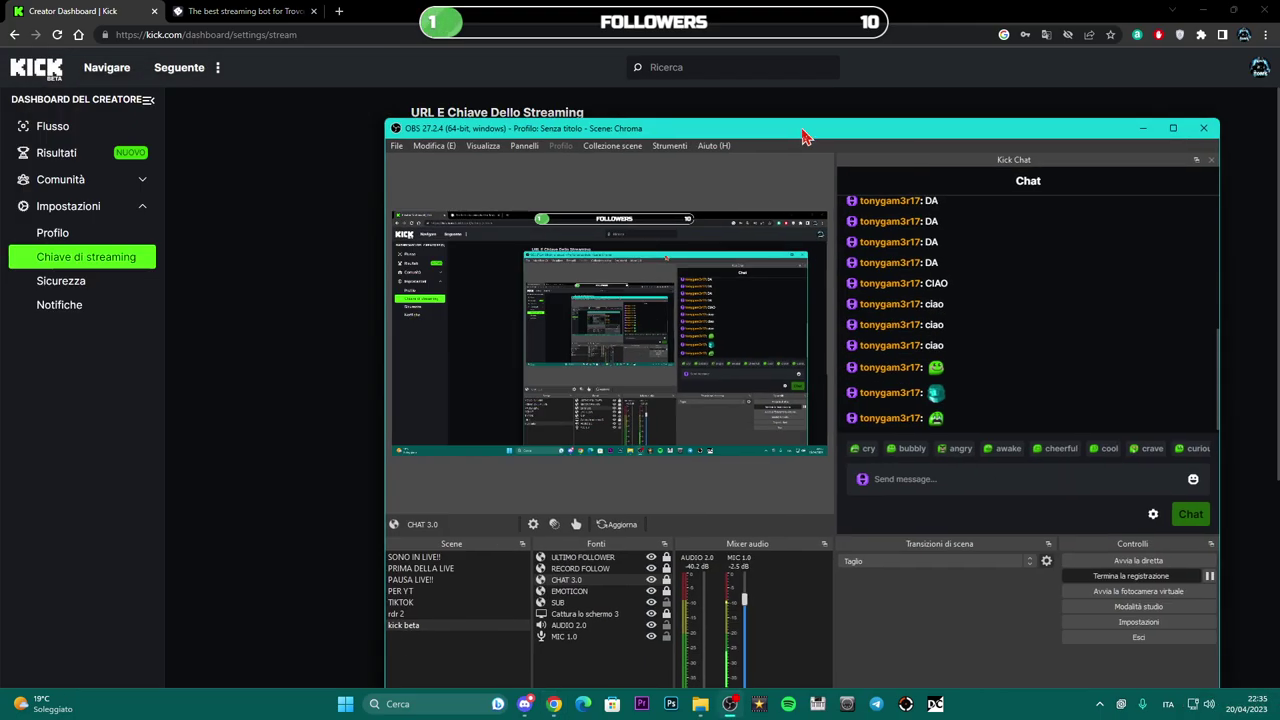
left_click_drag(809, 137, 588, 68)
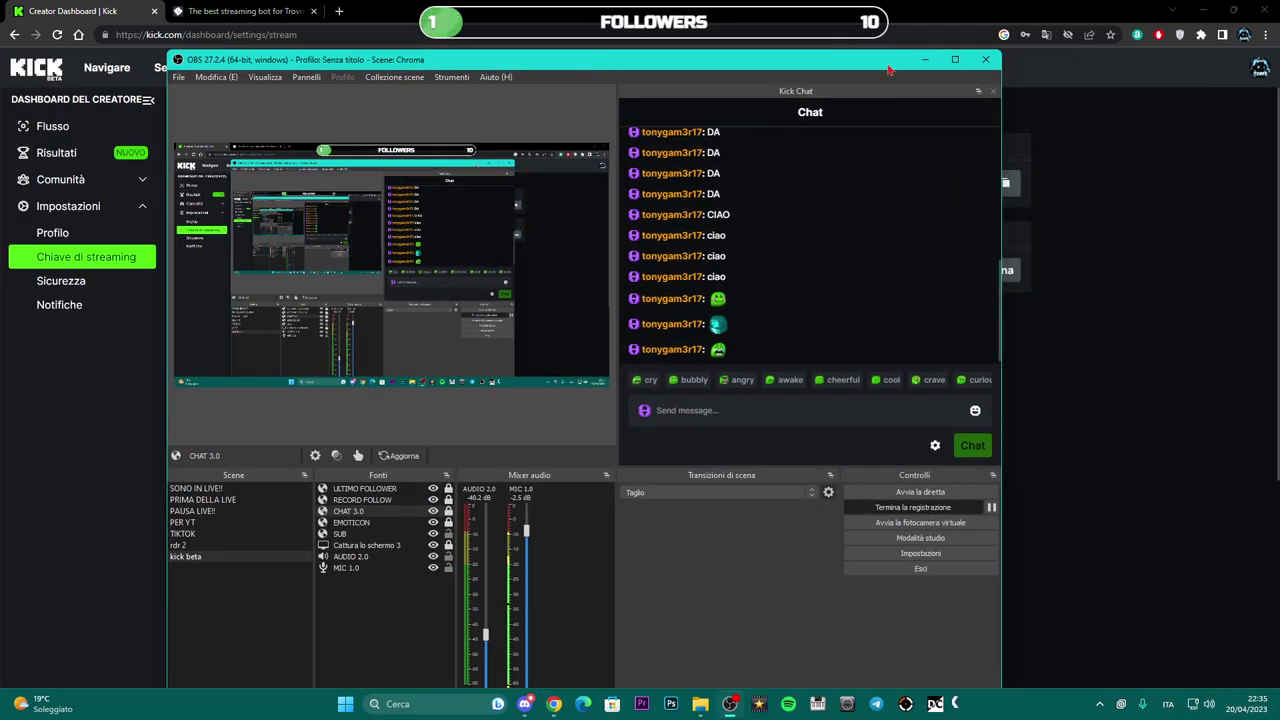
double_click(889, 69)
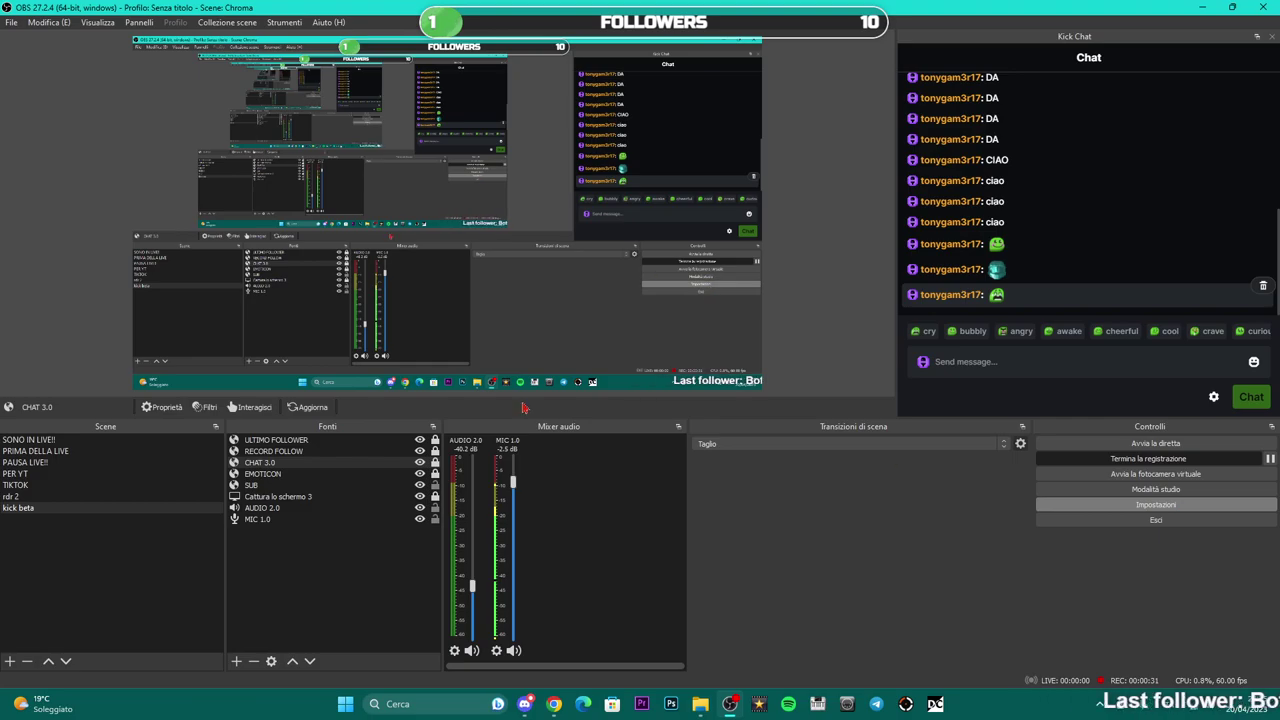
left_click(350, 194)
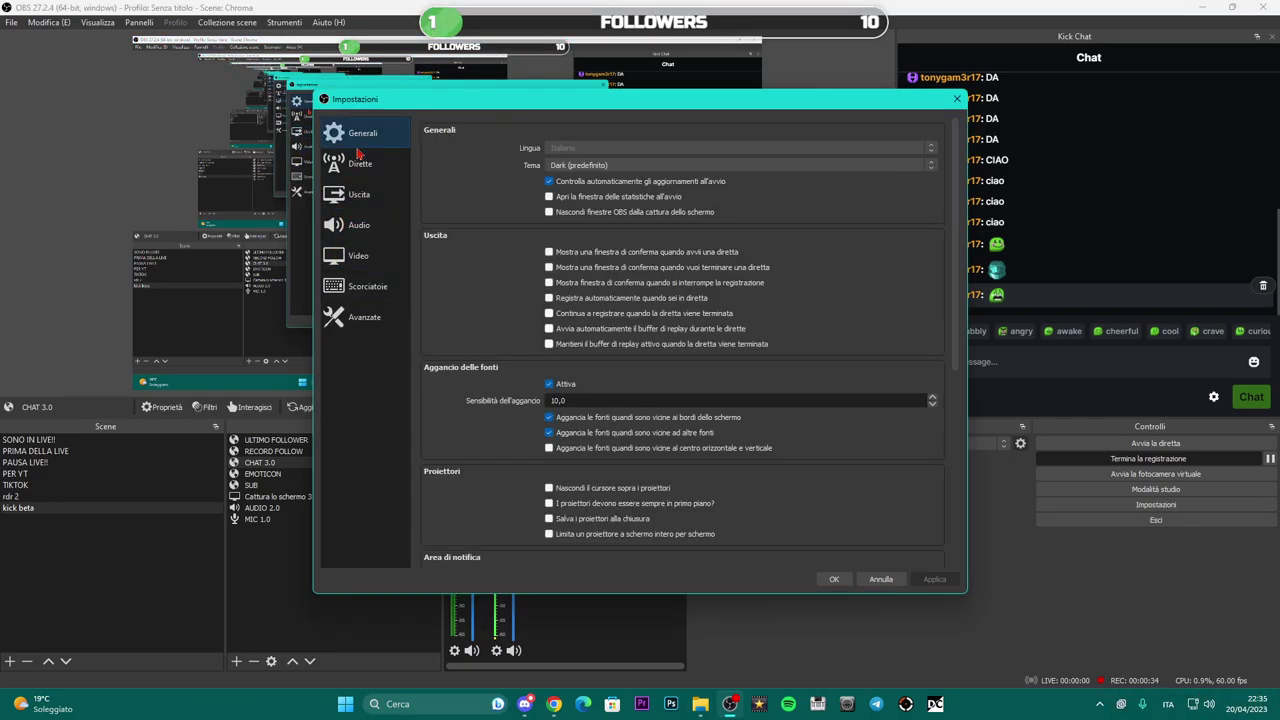
left_click(360, 163)
left_click(620, 134)
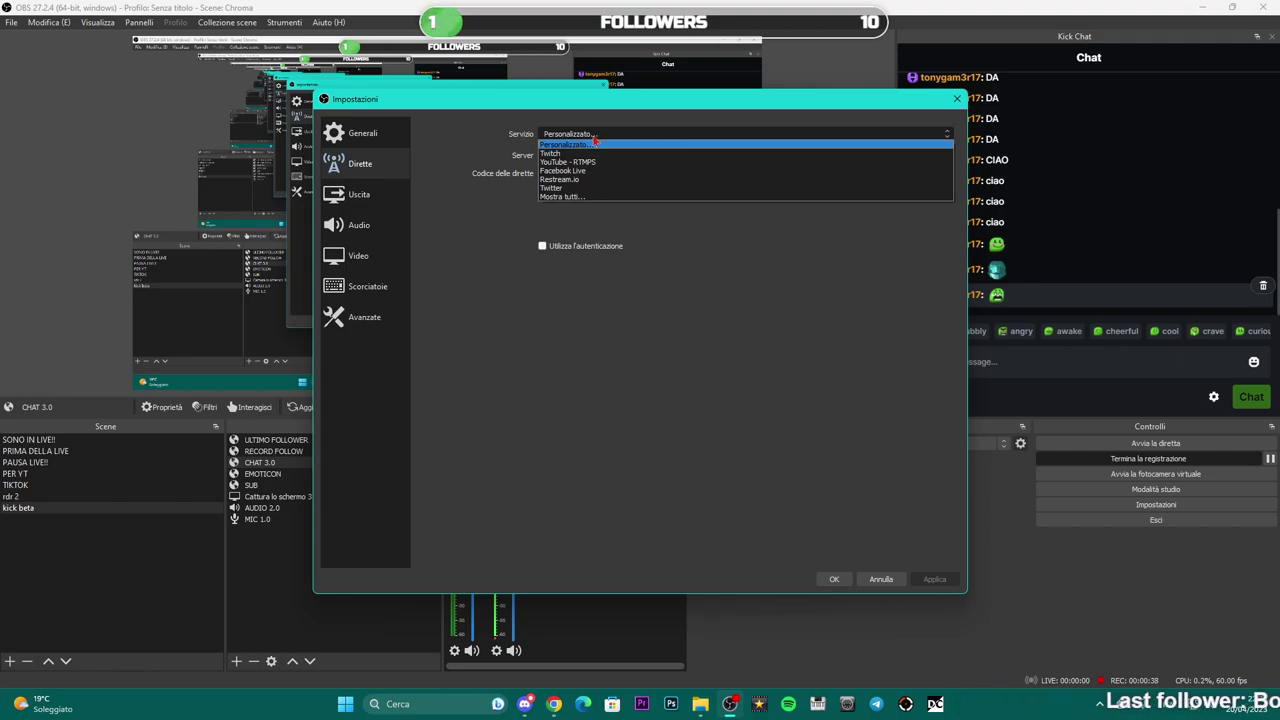
key("Escape")
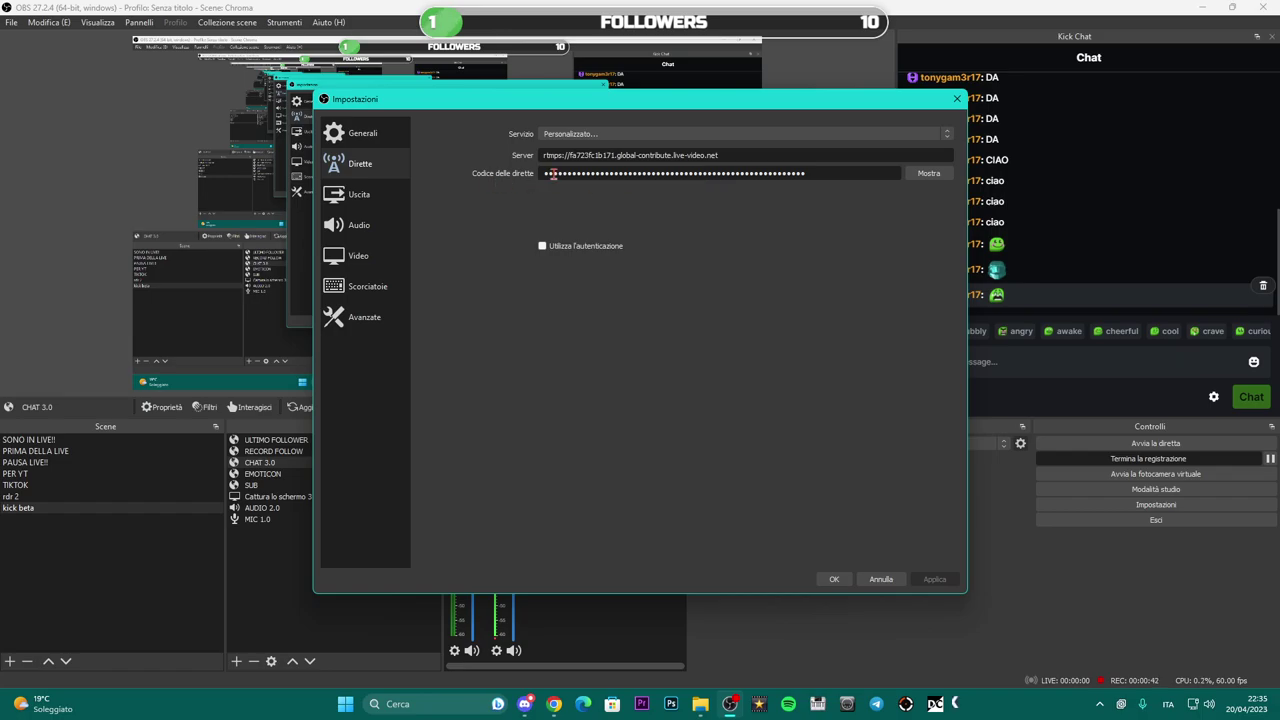
left_click(835, 579)
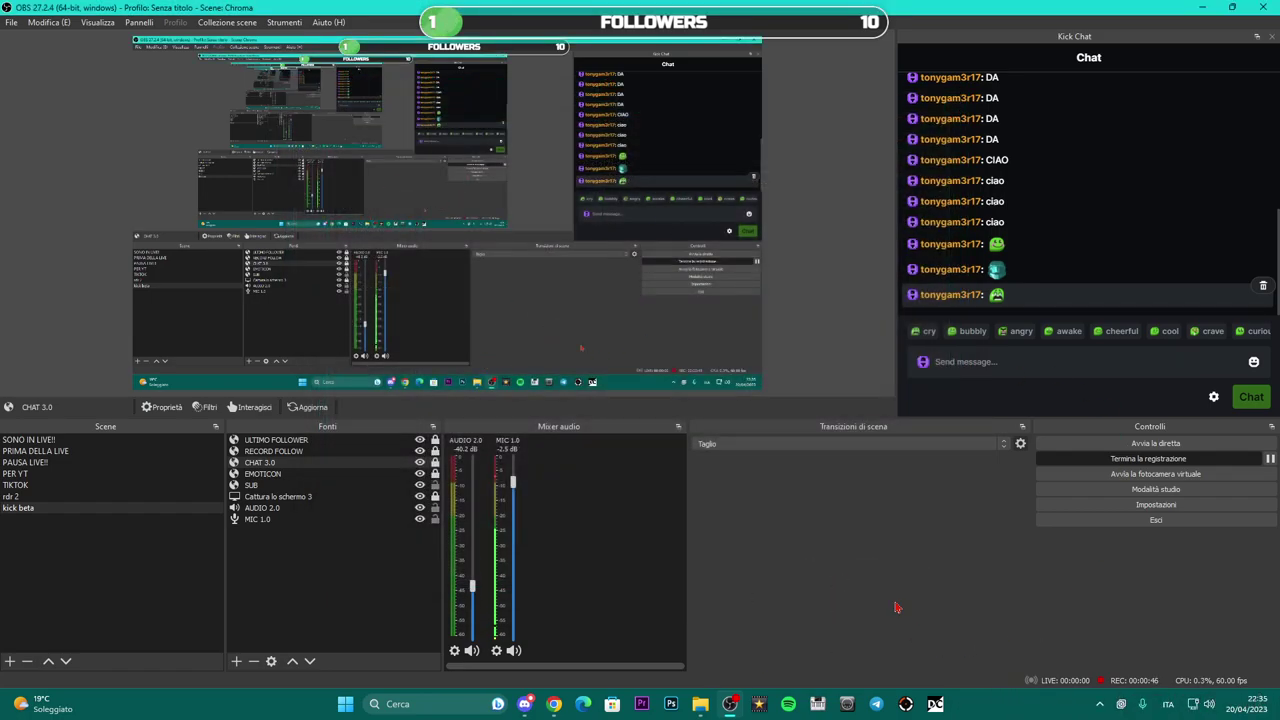
Return to the BotRix alerts page in the browser and copy the private alert widget URL
left_click(1202, 7)
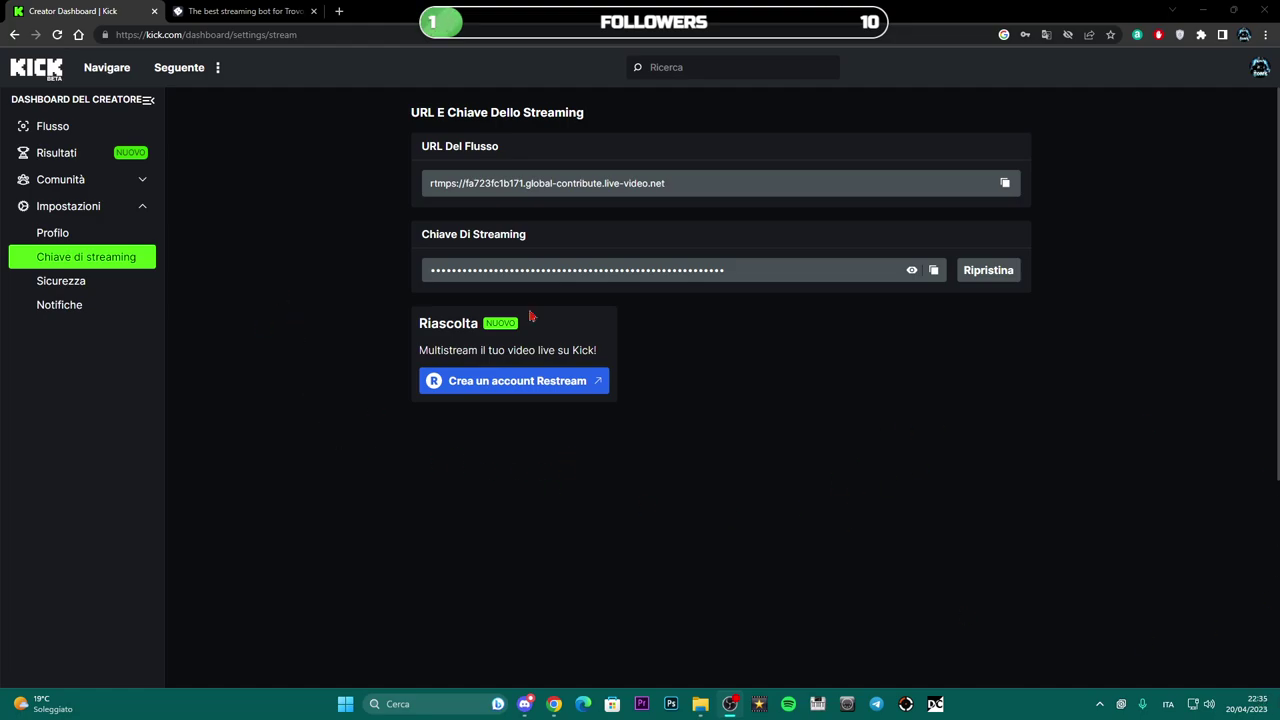
left_click(203, 10)
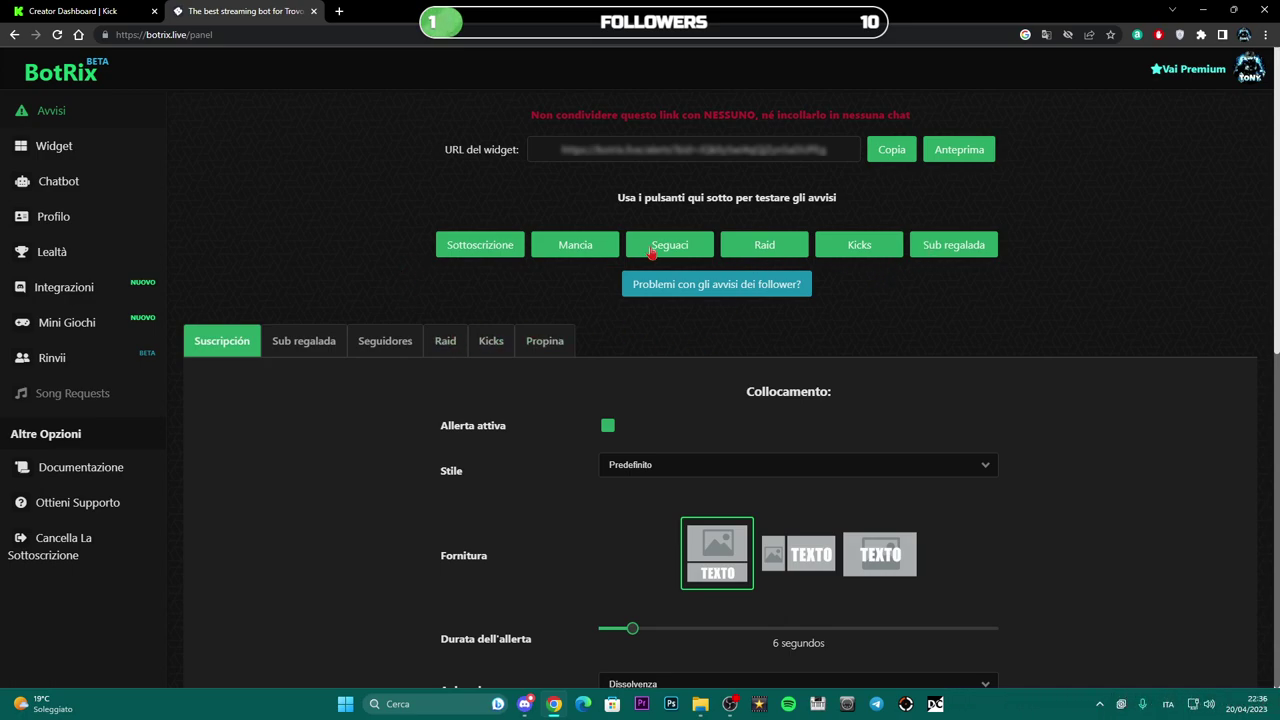
left_click(893, 152)
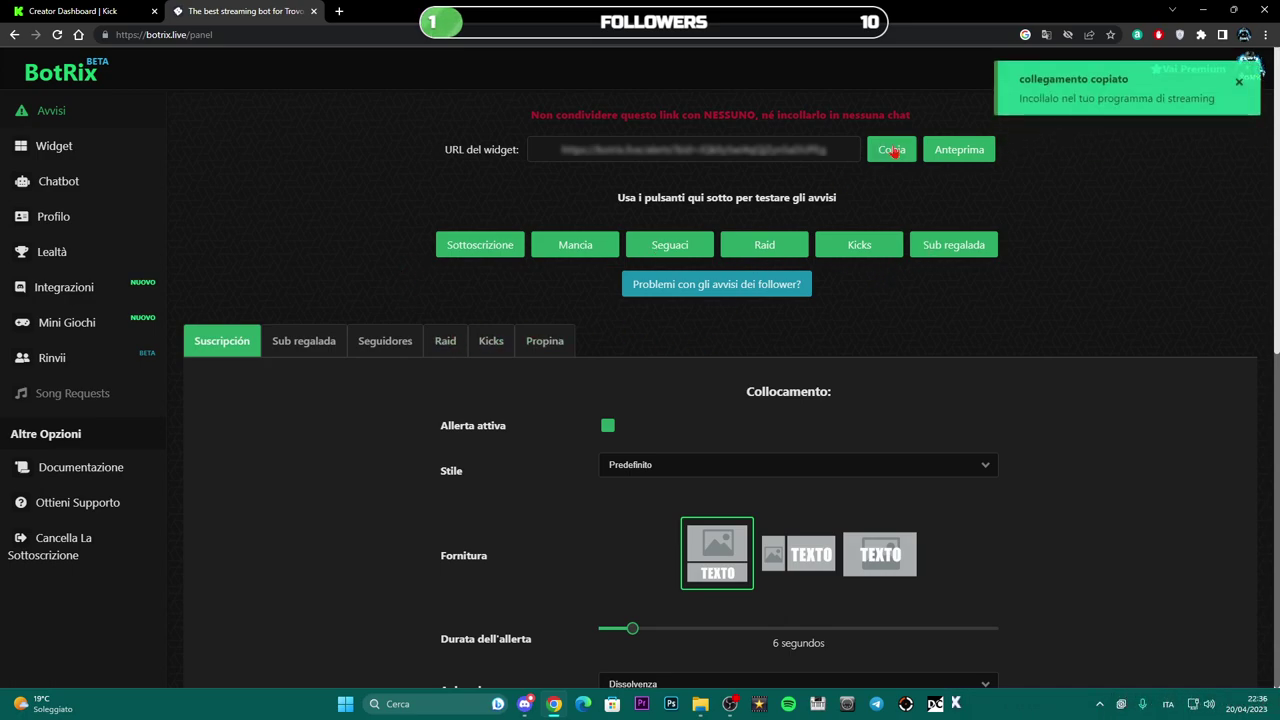
Switch to OBS and create a new browser source named "seguace" in the kick beta scene
key("alt+Tab")
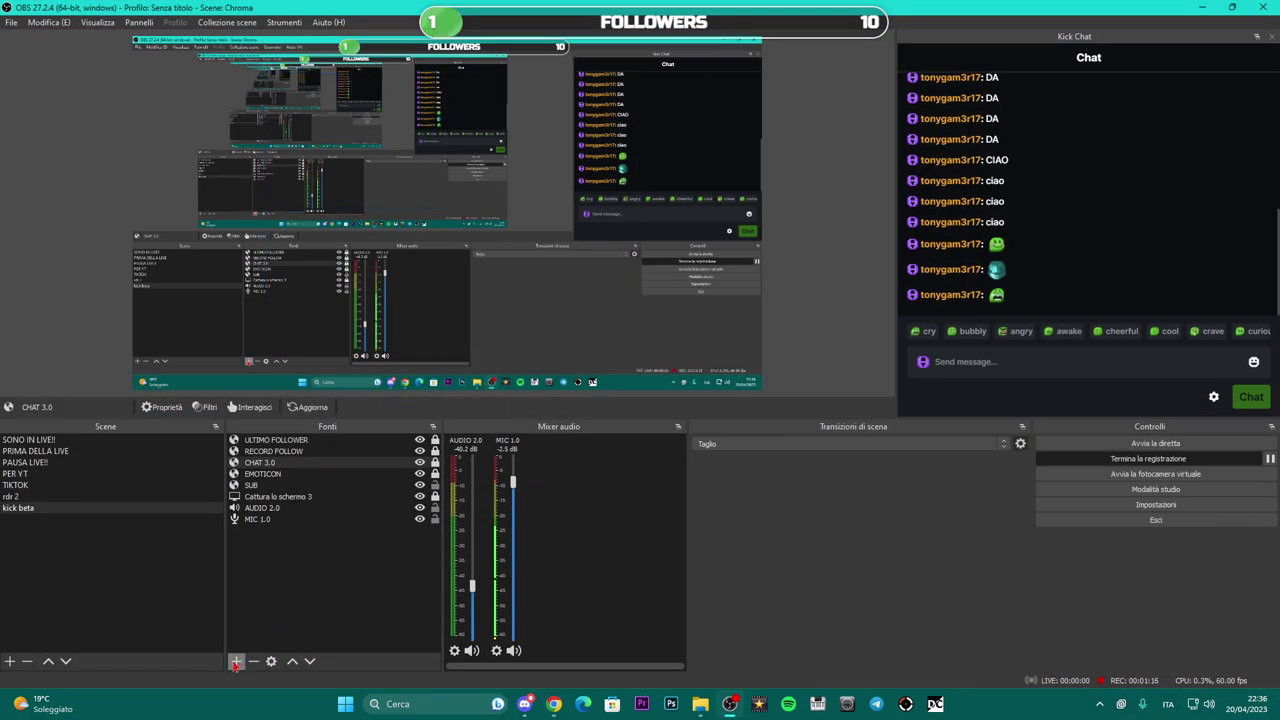
left_click(266, 360)
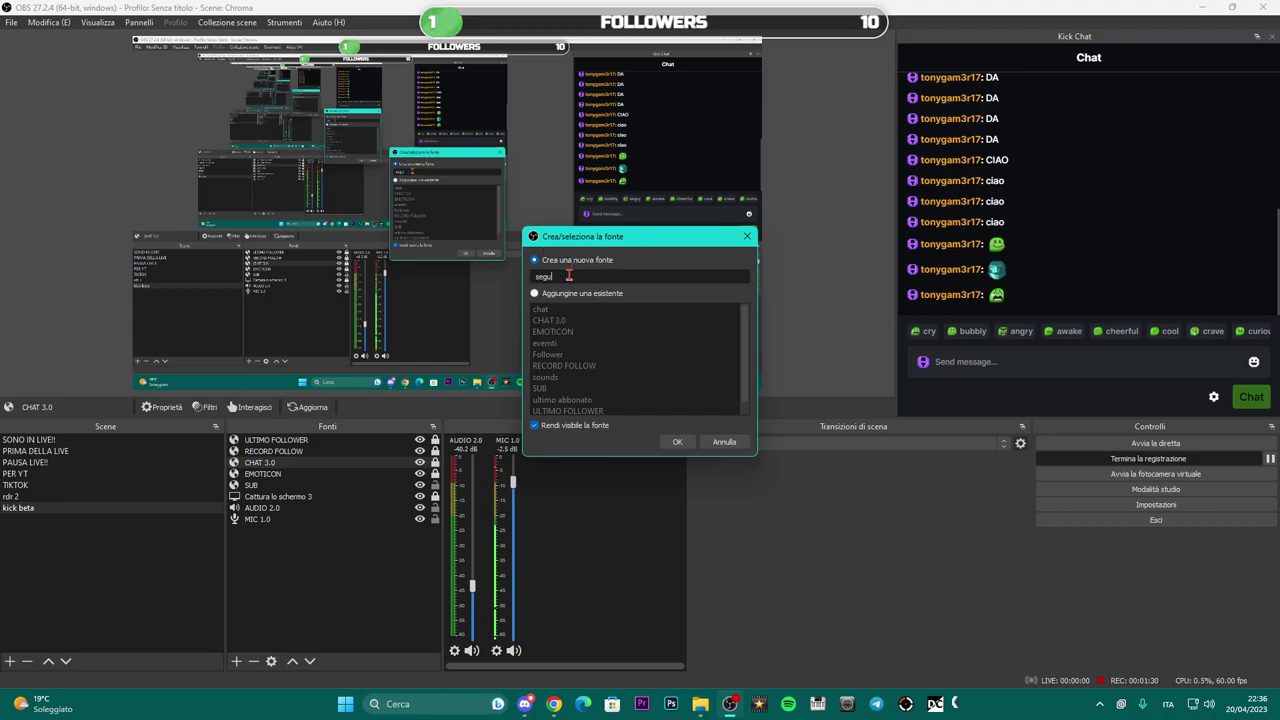
type("e")
left_click(674, 445)
Paste the private BotRix widget URL as the seguace source's URL, confirm, and move the source toward the middle of the preview
left_click_drag(568, 452, 518, 450)
right_click(518, 450)
left_click(611, 531)
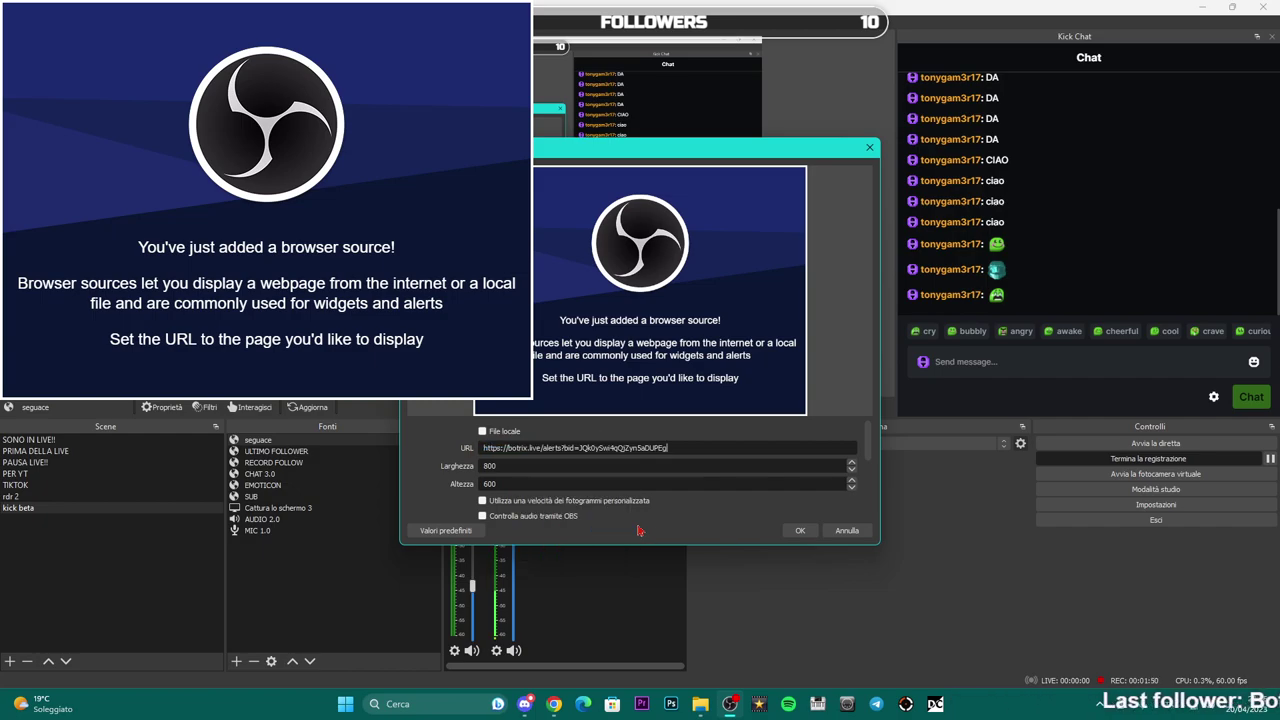
left_click(800, 530)
left_click_drag(353, 193, 497, 254)
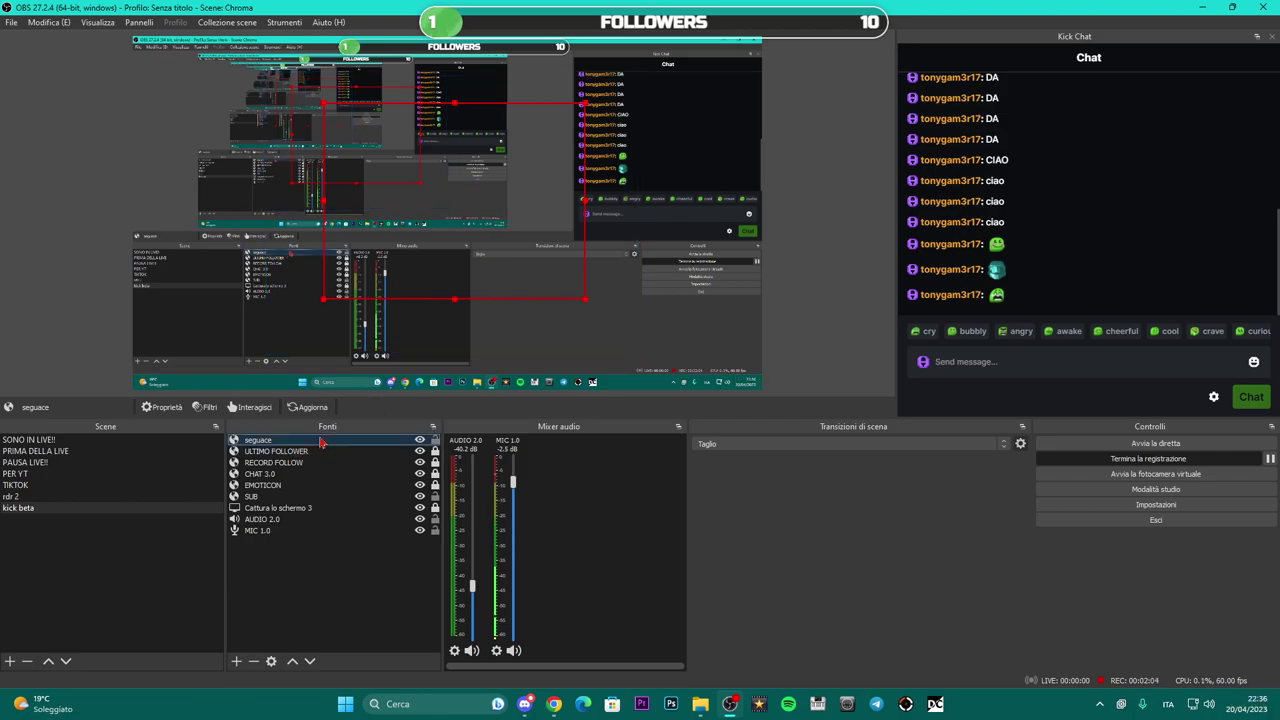
Delete the seguace source from the kick beta scene and select the SUB source instead
key("Delete")
key("Return")
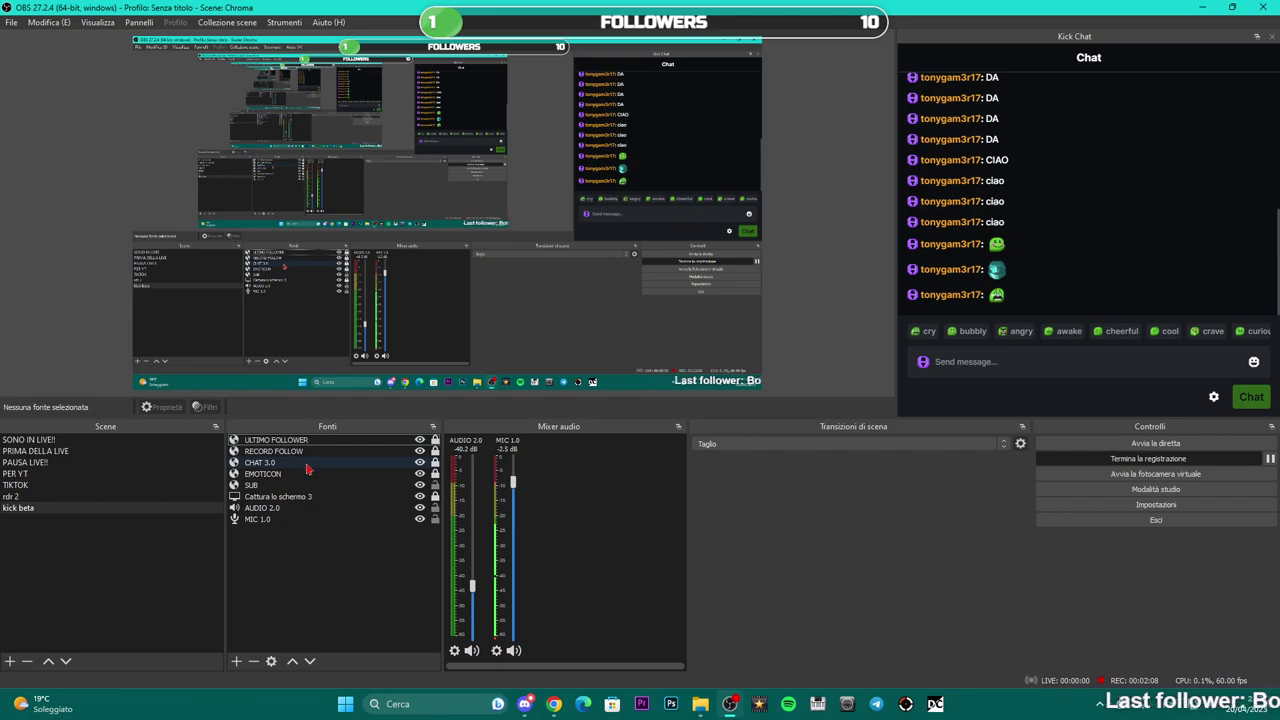
left_click(287, 486)
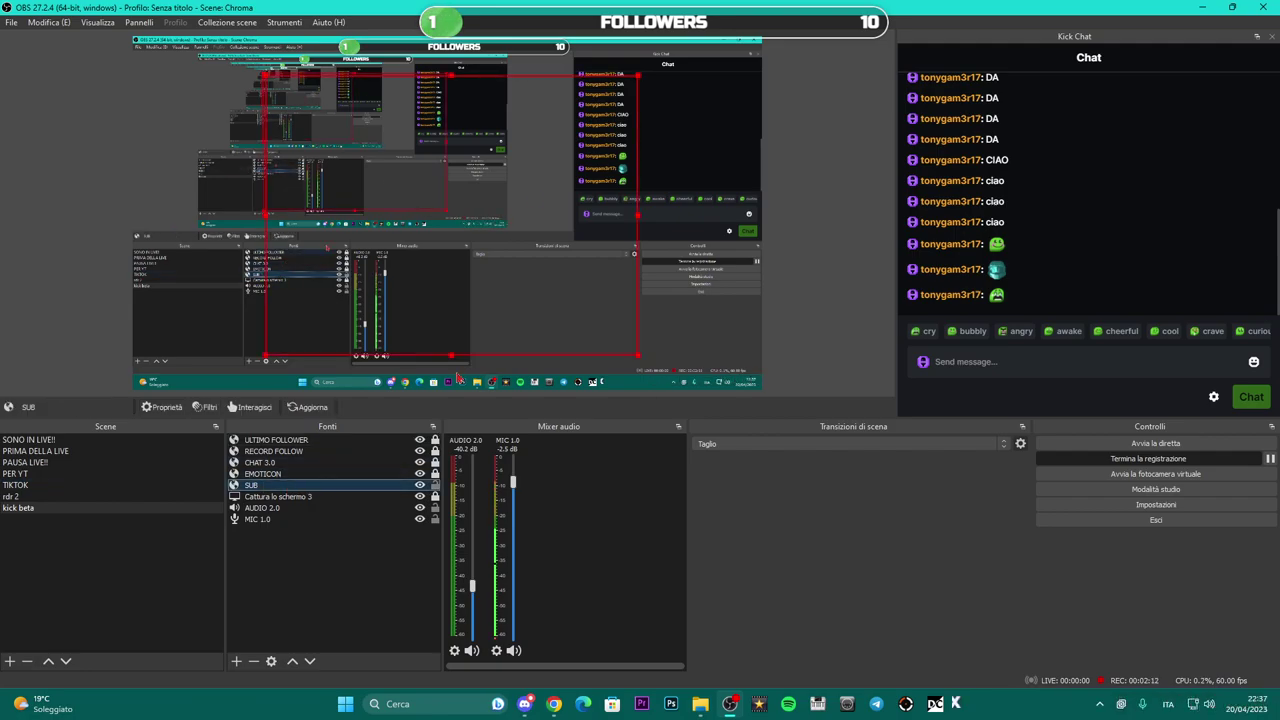
Switch back to the BotRix alerts page and trigger test alerts for followers (Seguaci) and tips (Mancia)
key("alt+Tab")
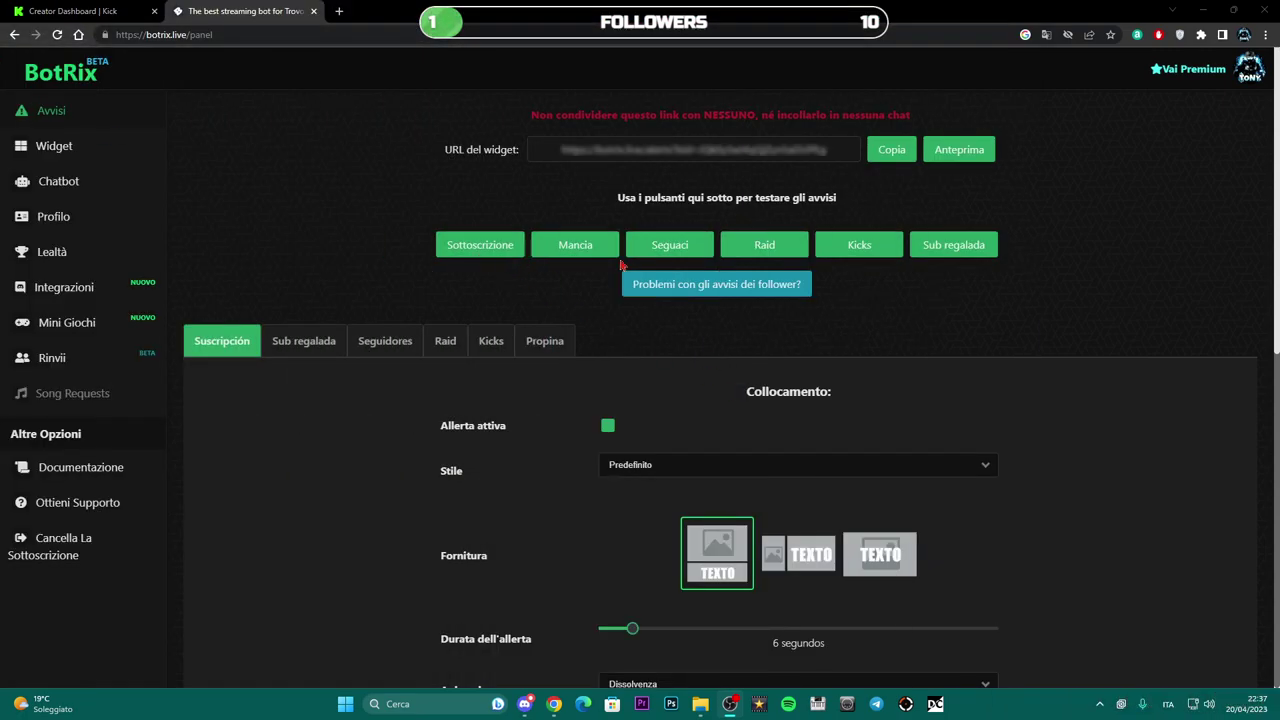
left_click(684, 256)
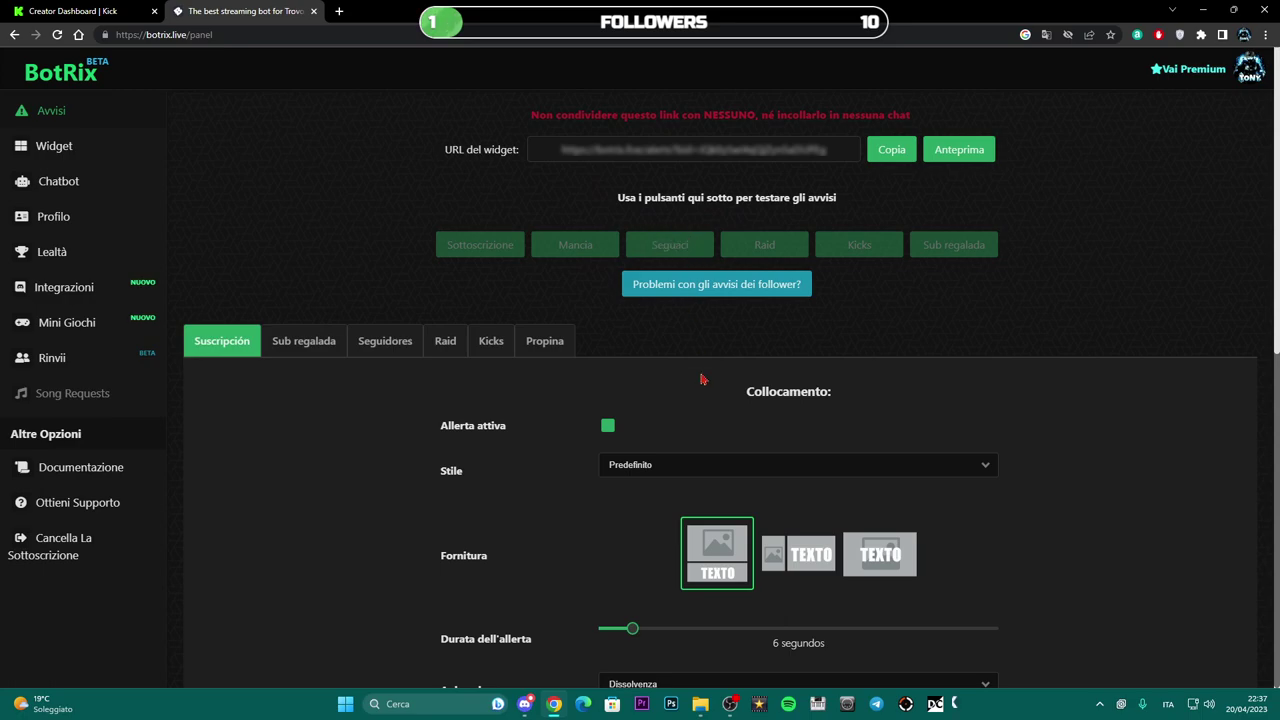
left_click(596, 248)
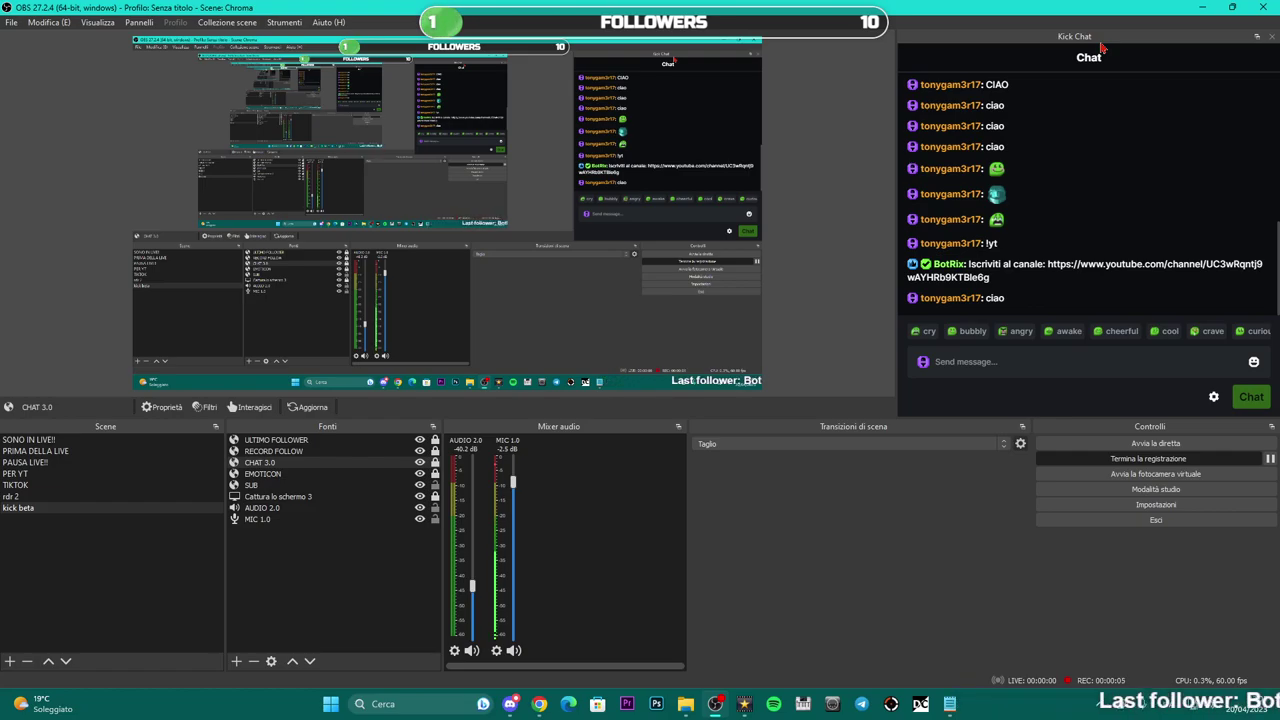
Review the Kick Chat entry and its chatroom URL in the OBS custom browser docks, then close the dialog
left_click(141, 23)
left_click(157, 78)
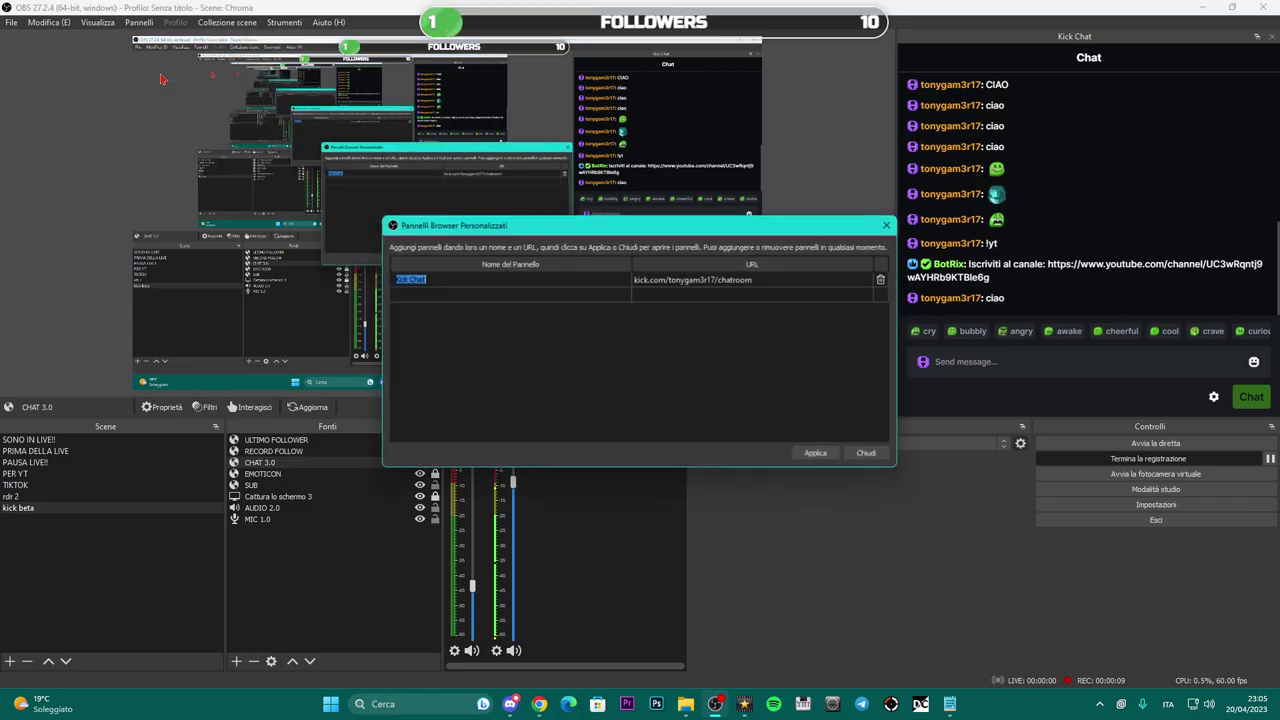
left_click(436, 281)
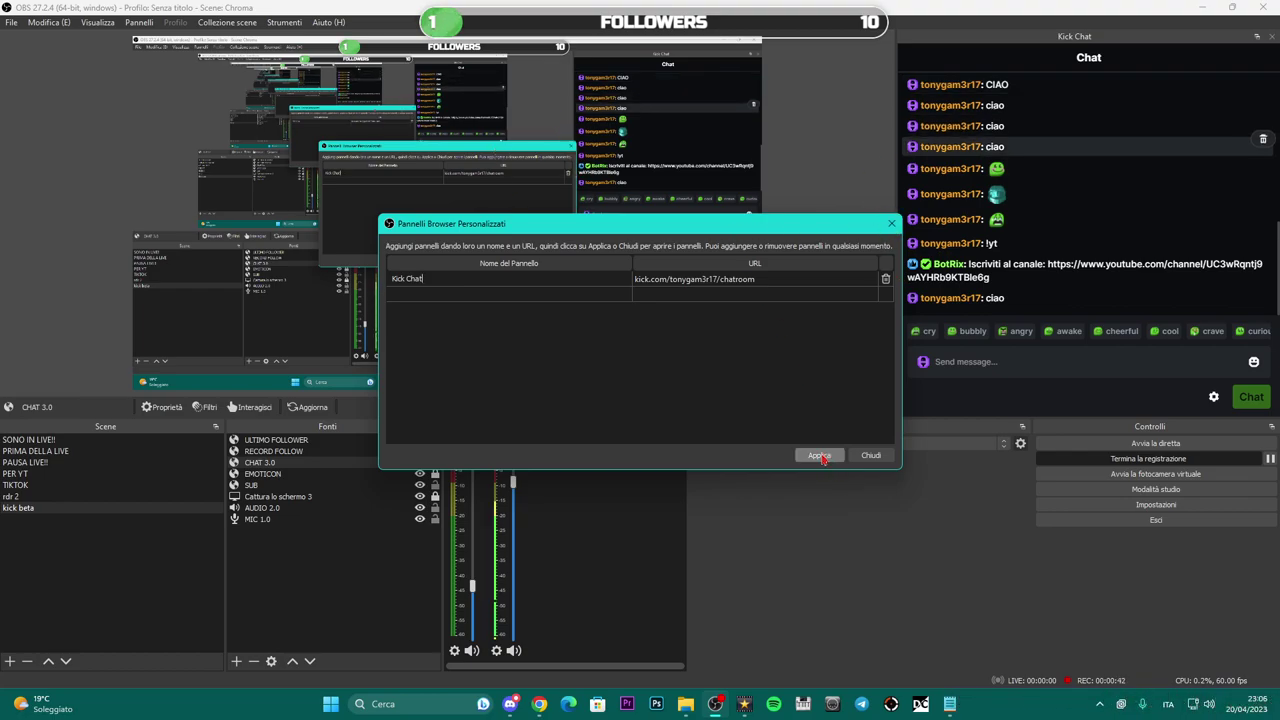
left_click(891, 224)
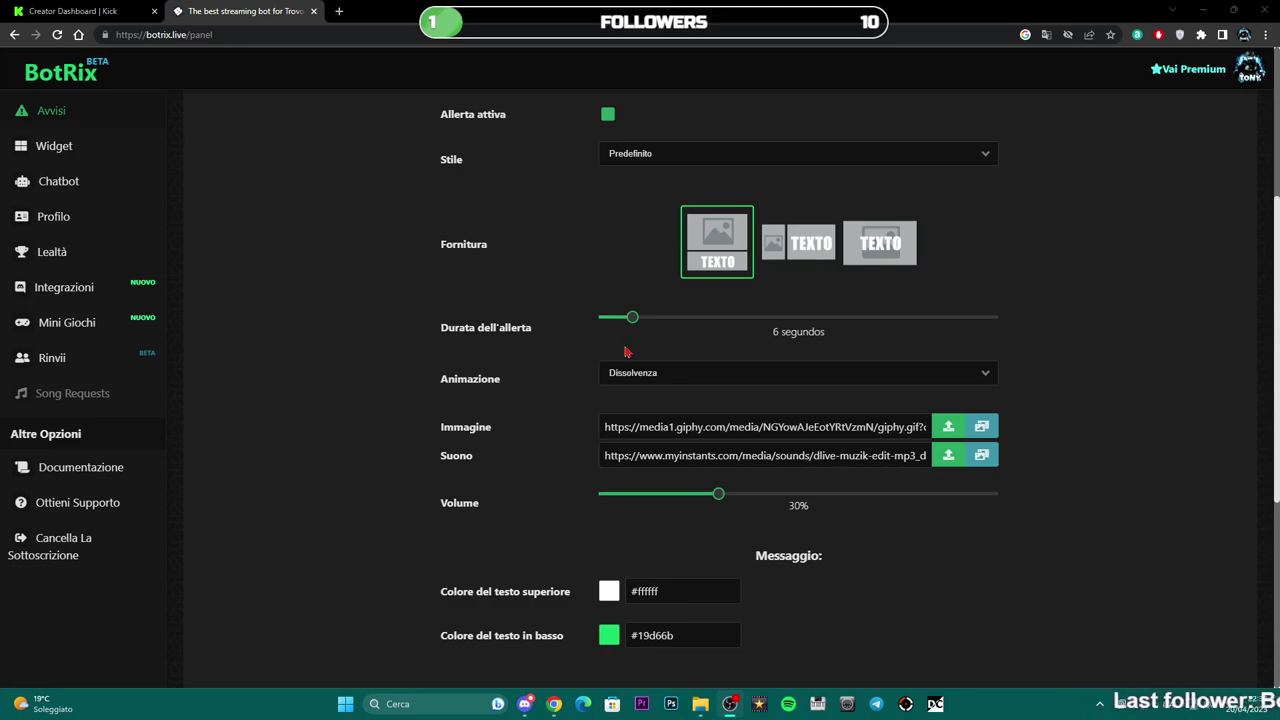
Look through the BotRix subscription alert's layout, duration, image, sound and message text settings
scroll(520, 477, "down", 4)
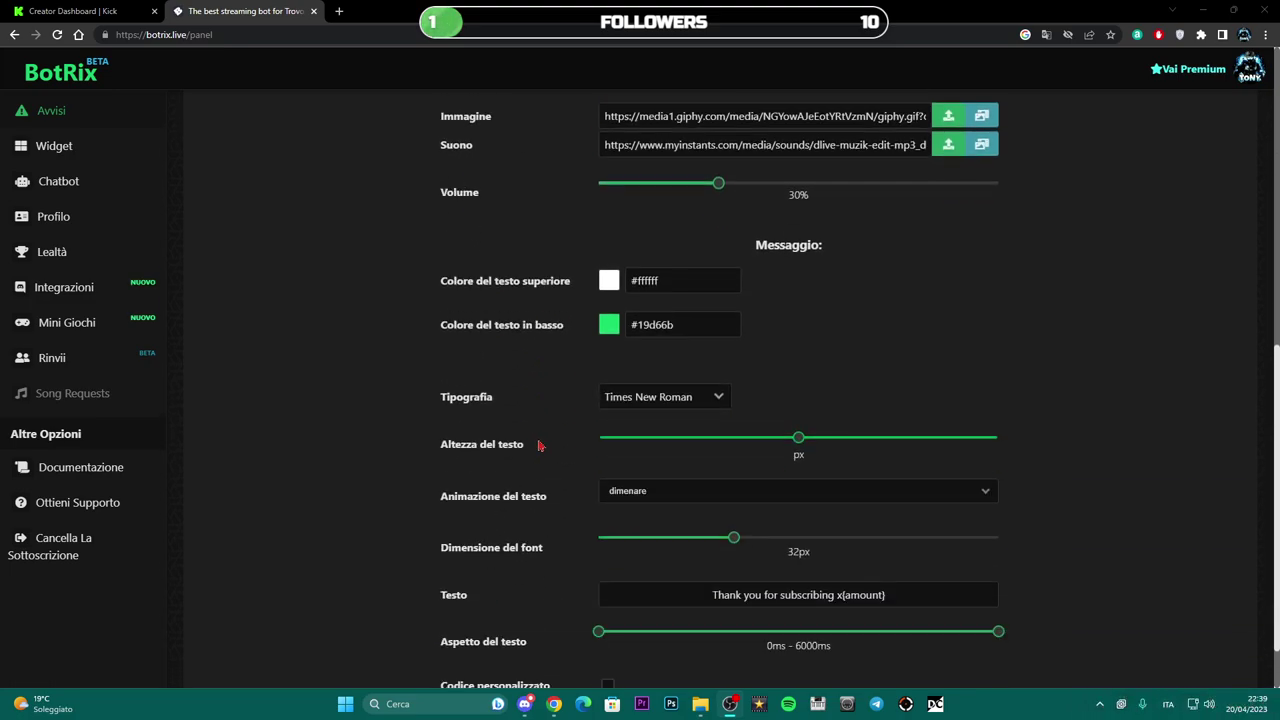
scroll(569, 488, "up", 4)
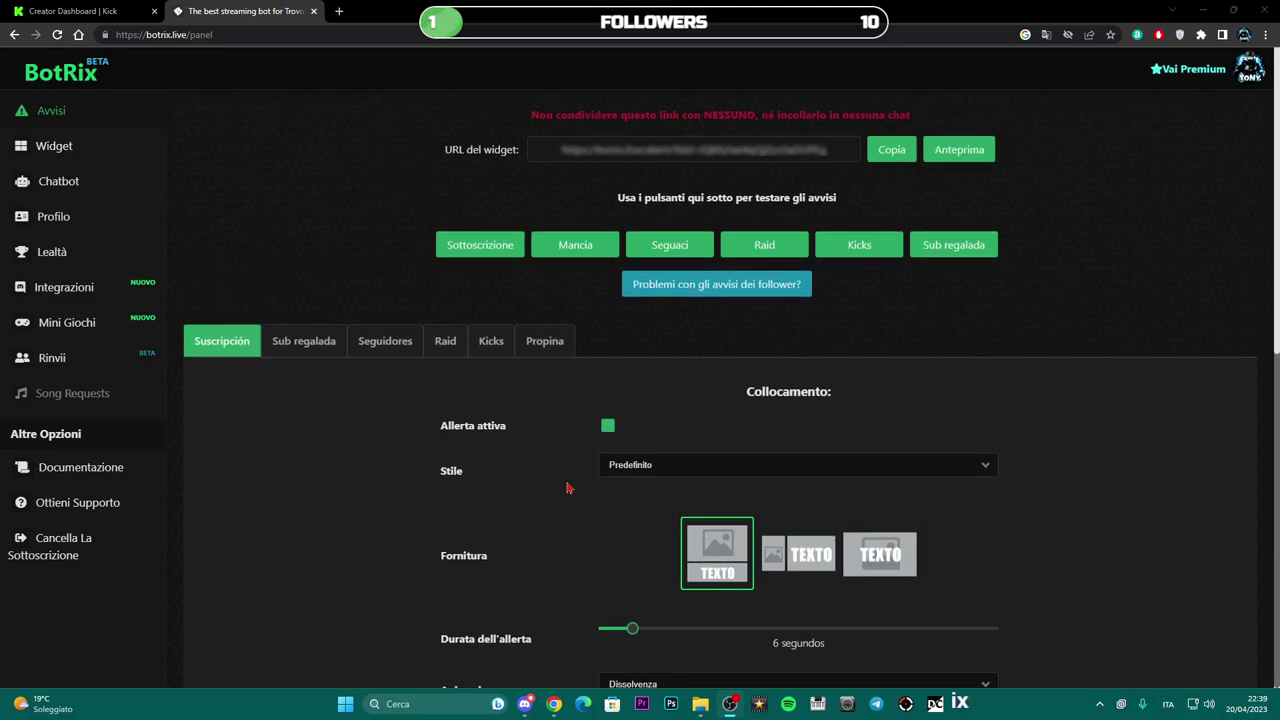
scroll(895, 447, "down", 2)
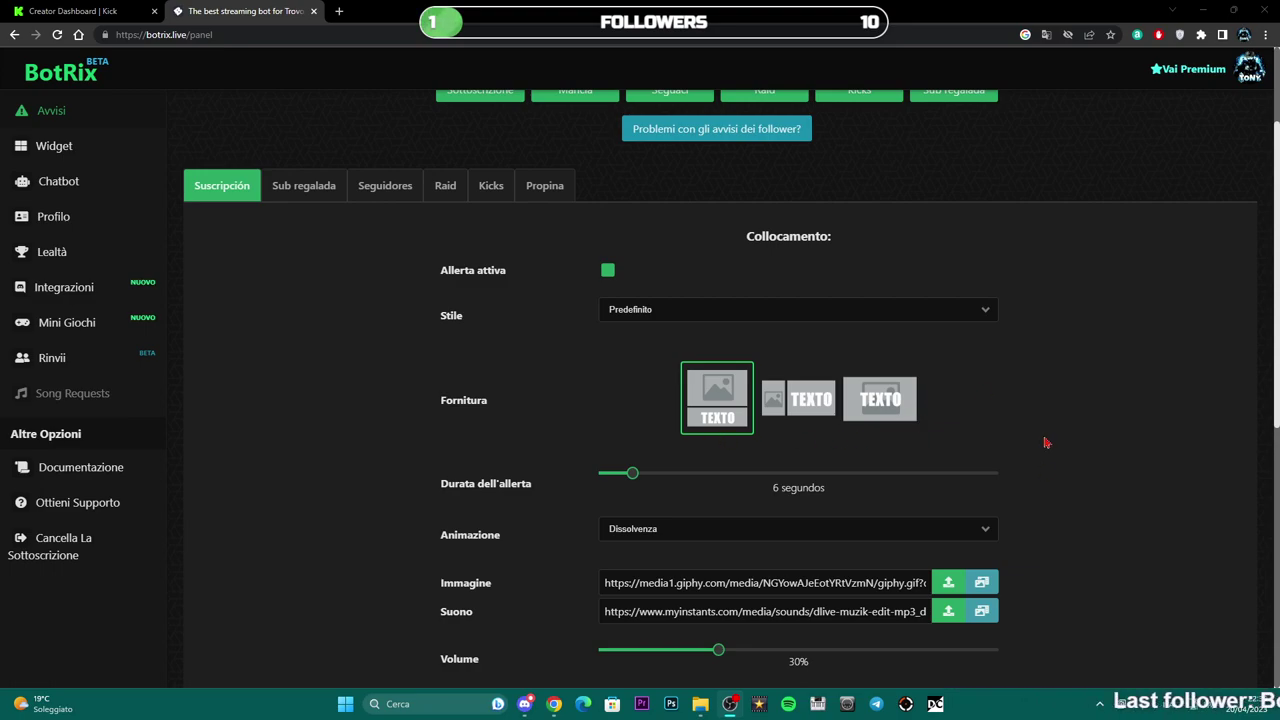
Examine the image and sound source links in the subscription alert's settings
scroll(1062, 432, "down", 5)
scroll(1064, 433, "up", 5)
scroll(1066, 433, "down", 2)
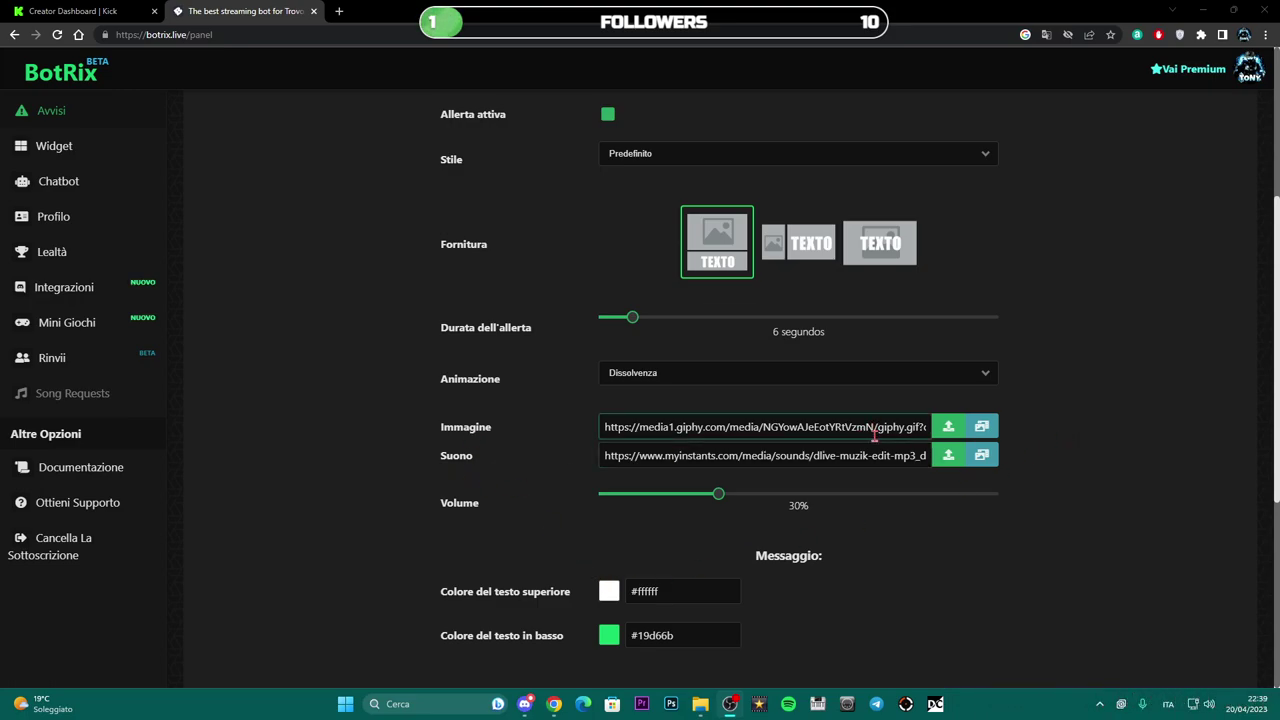
left_click_drag(877, 427, 712, 435)
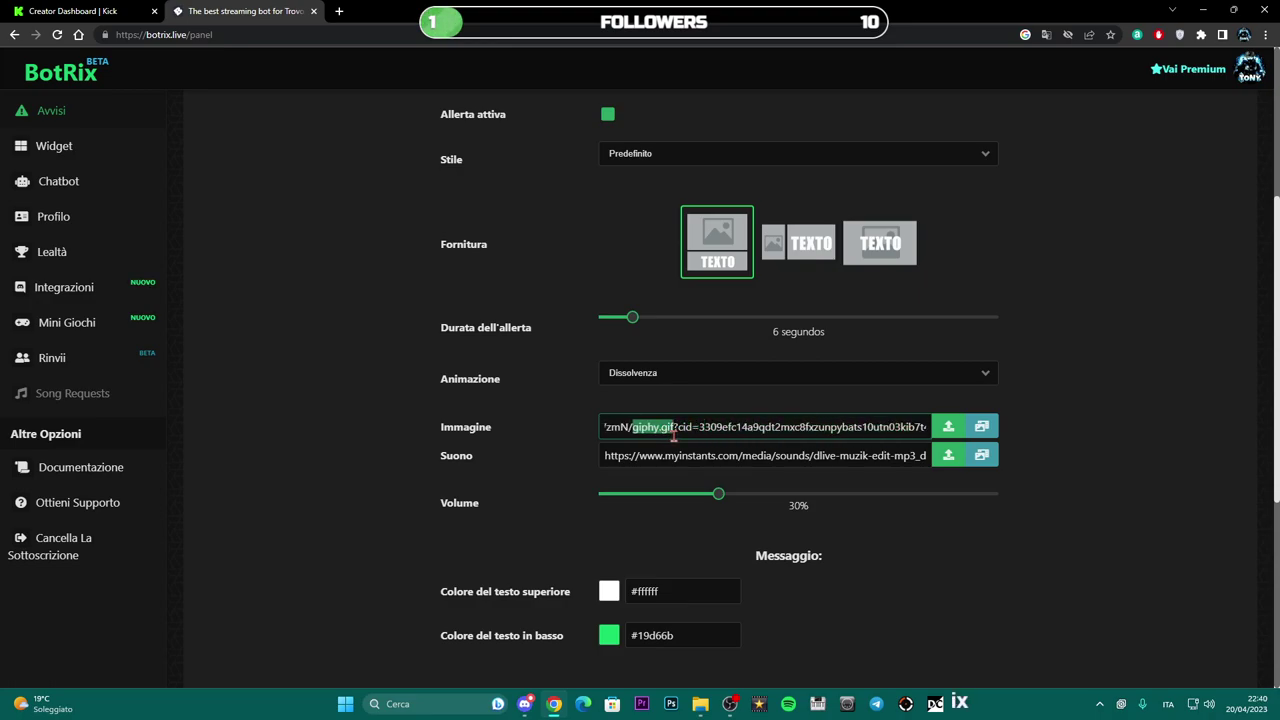
left_click(1081, 453)
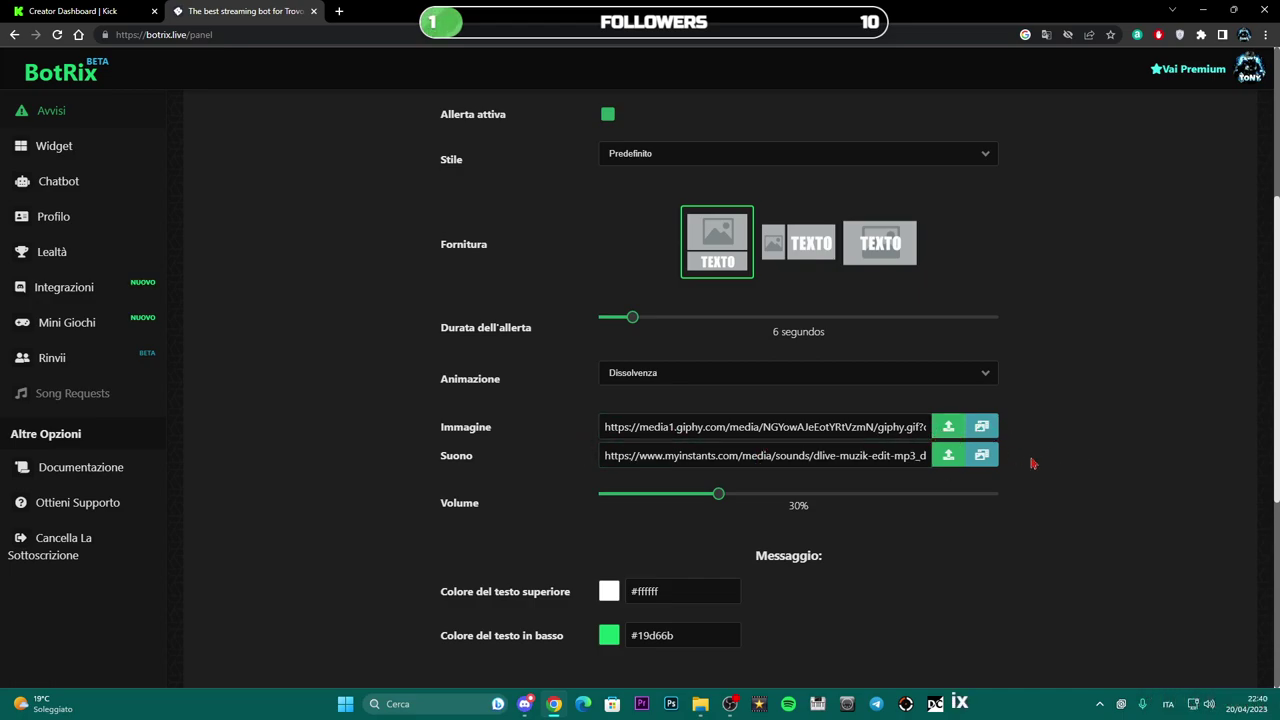
scroll(1018, 457, "up", 2)
scroll(1055, 485, "down", 2)
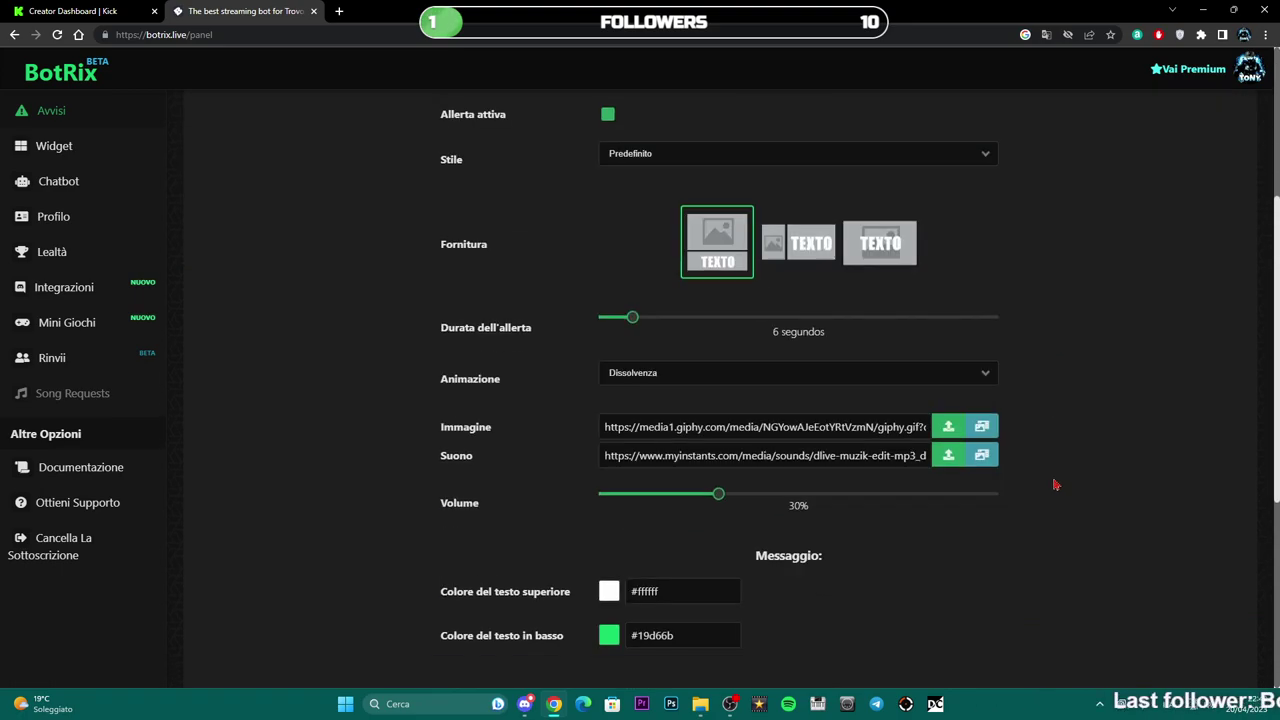
scroll(590, 538, "up", 3)
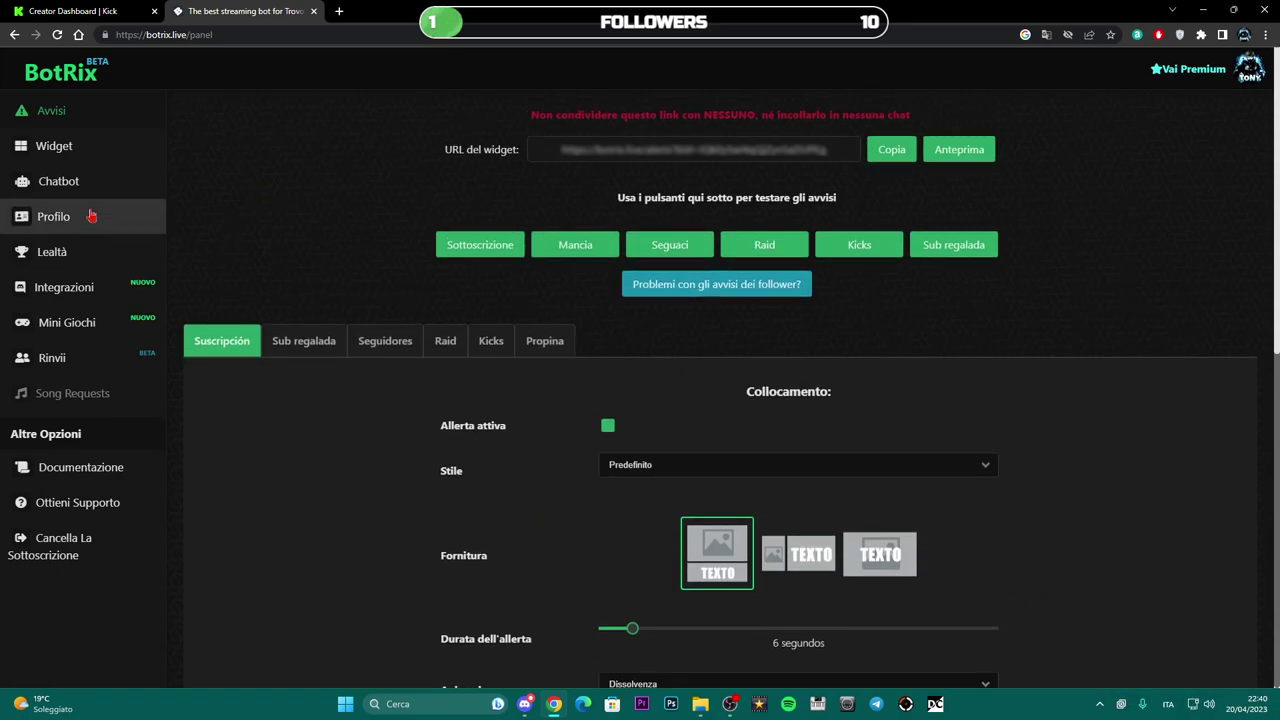
Open the viewer counter widget (Contatore di spettatori) in the BotRix widget gallery and copy its widget URL
left_click(75, 152)
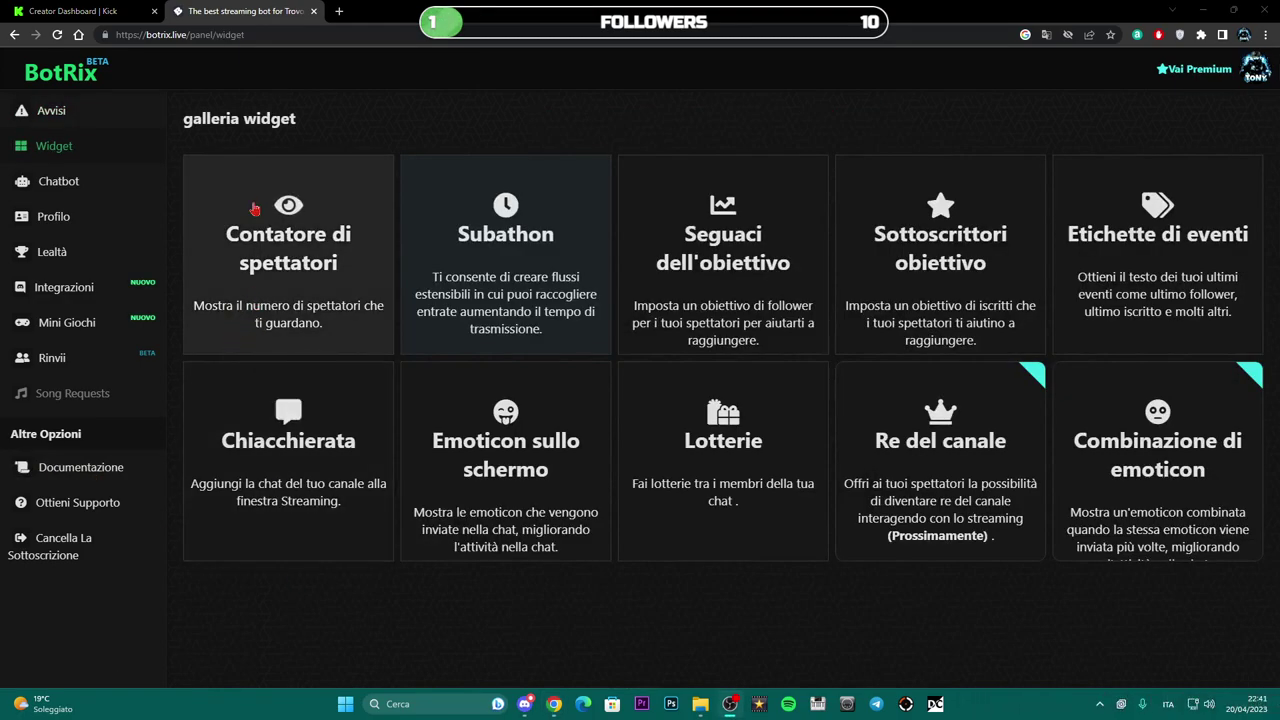
left_click(254, 208)
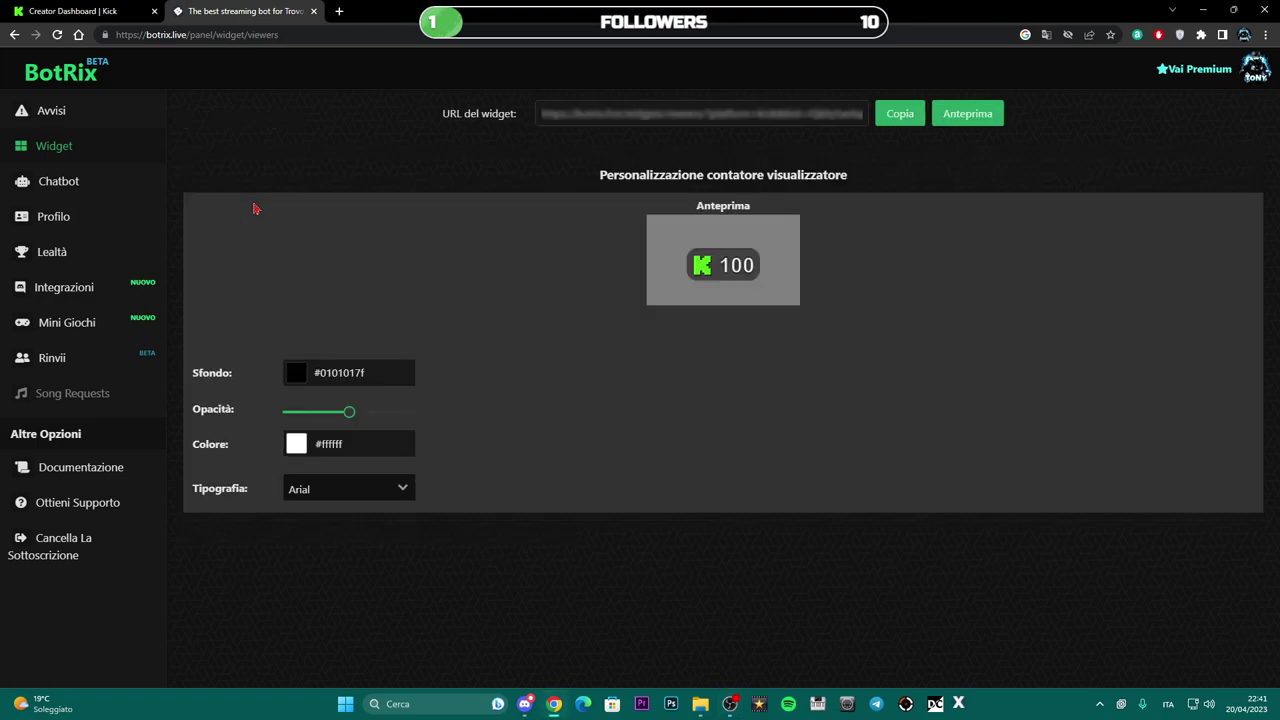
left_click(898, 116)
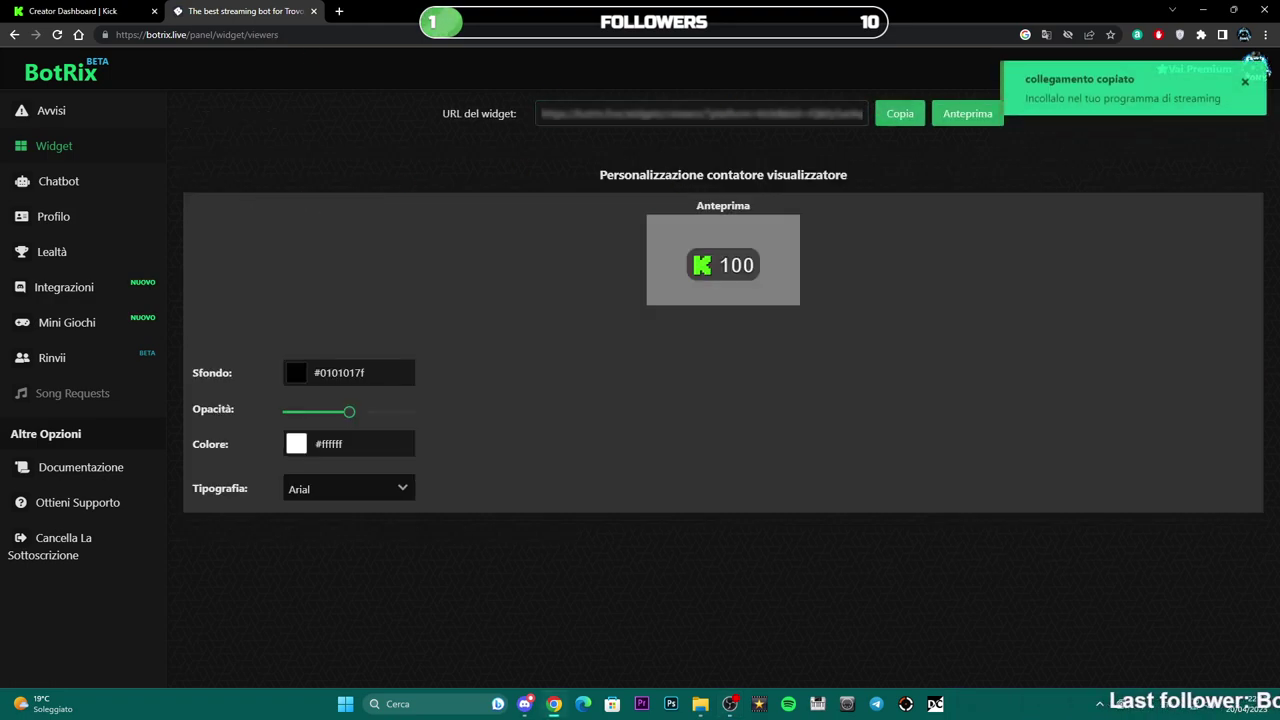
Switch to OBS and add a new browser source named spect to the kick beta scene
key("alt+Tab")
left_click_drag(869, 92, 1125, 110)
left_click(1158, 110)
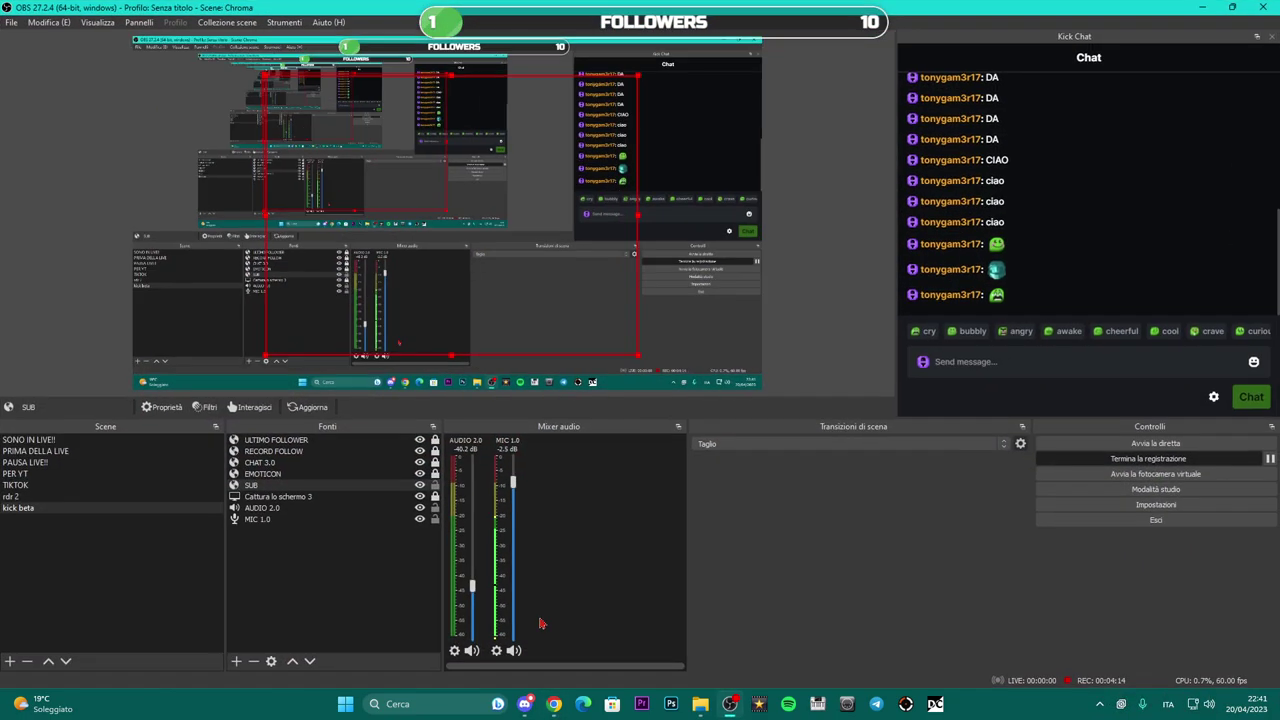
left_click(237, 661)
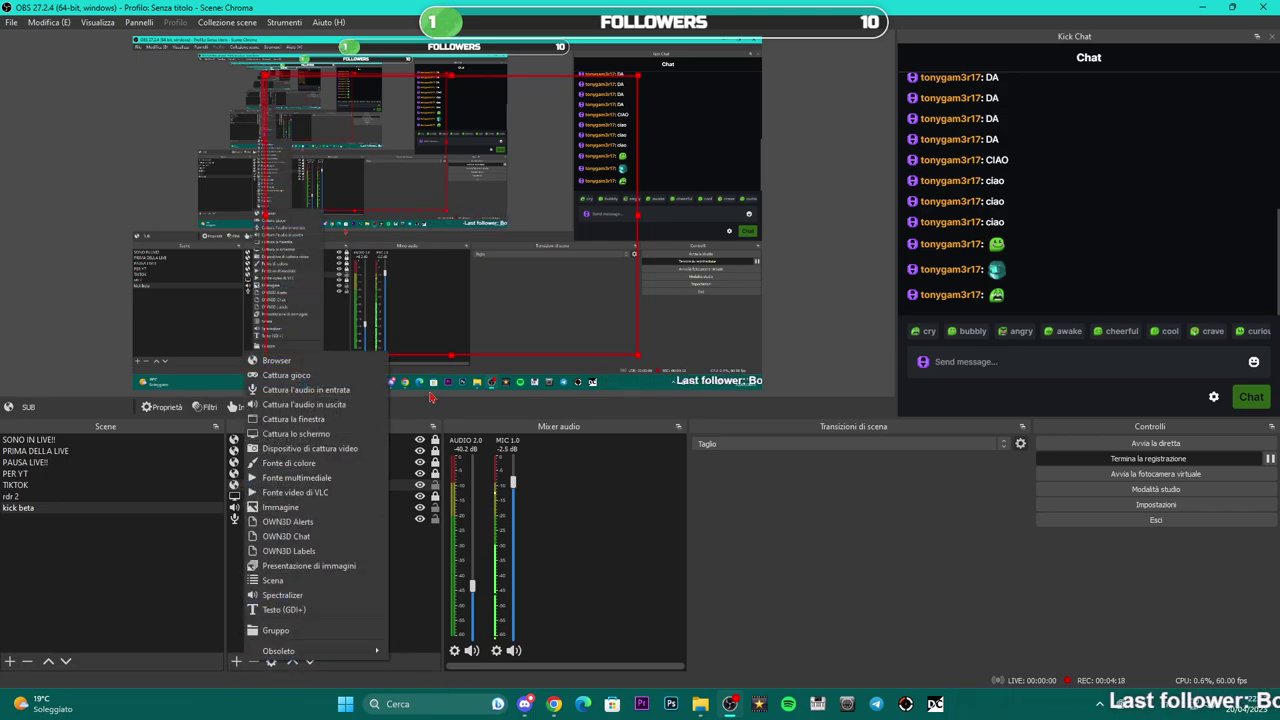
left_click(280, 362)
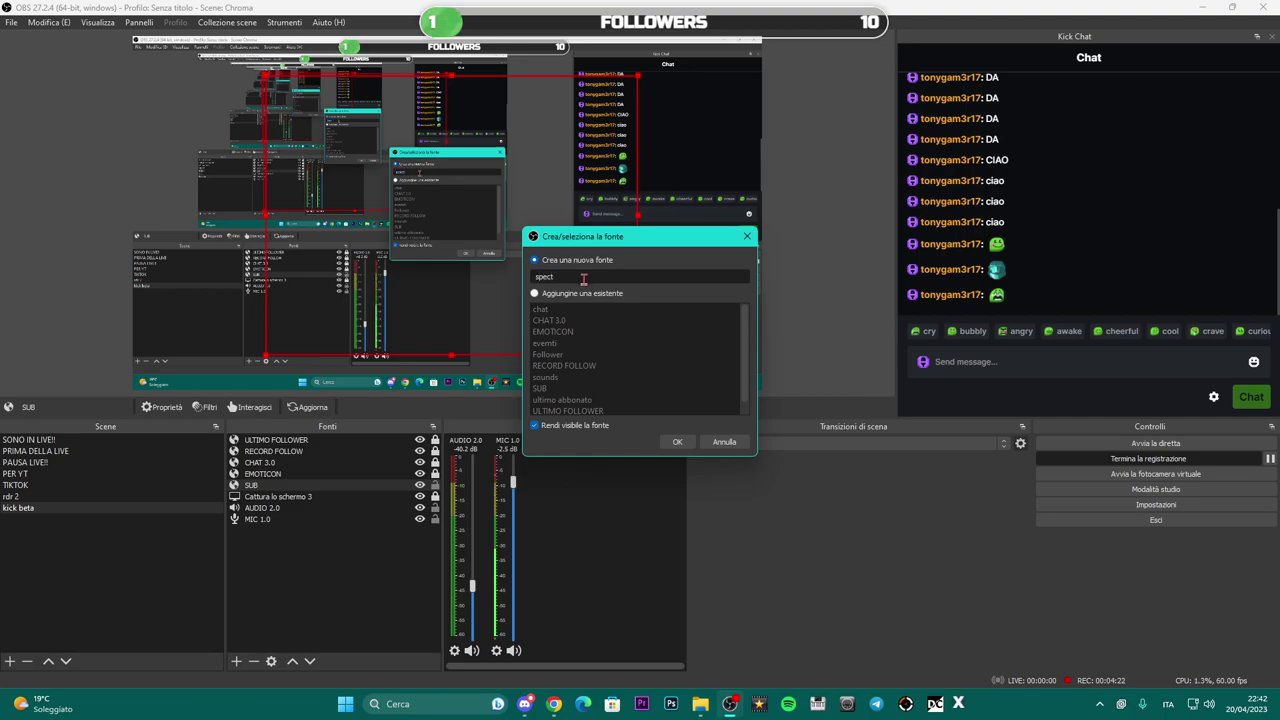
left_click(677, 441)
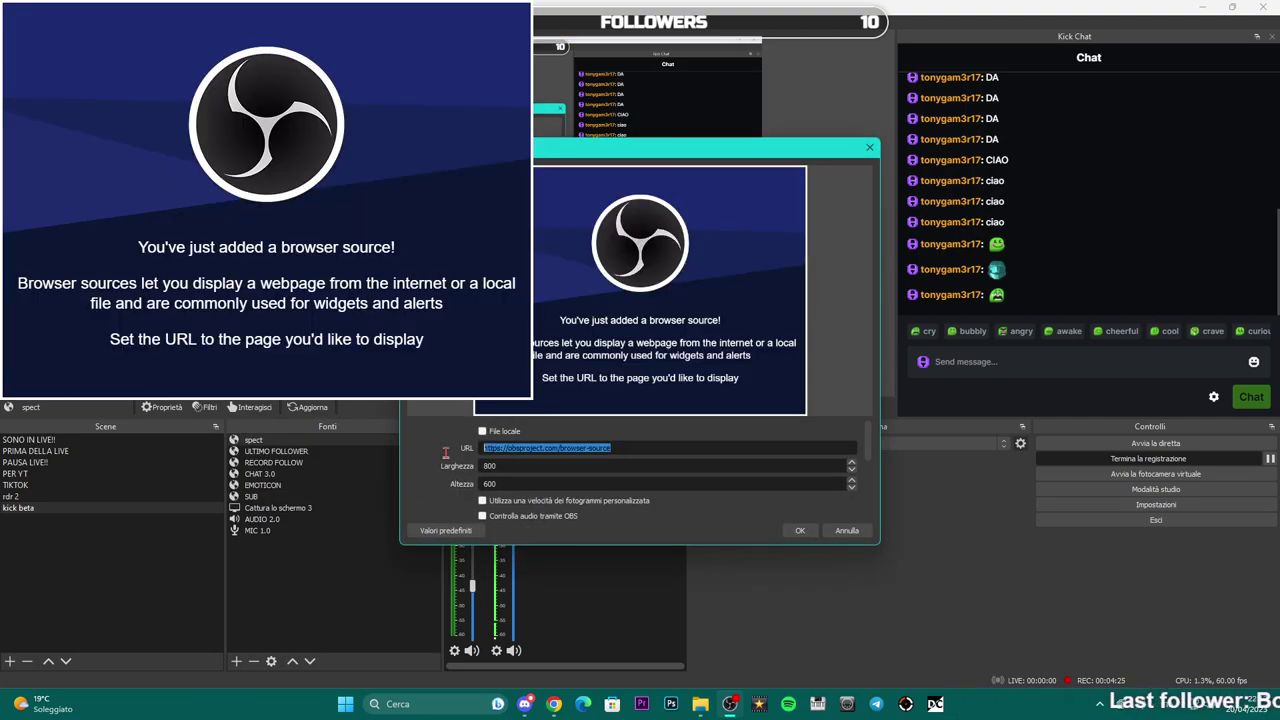
Set the spect source's URL to the copied private widget URL and place the source in the canvas's upper-right corner
right_click(508, 448)
left_click(543, 535)
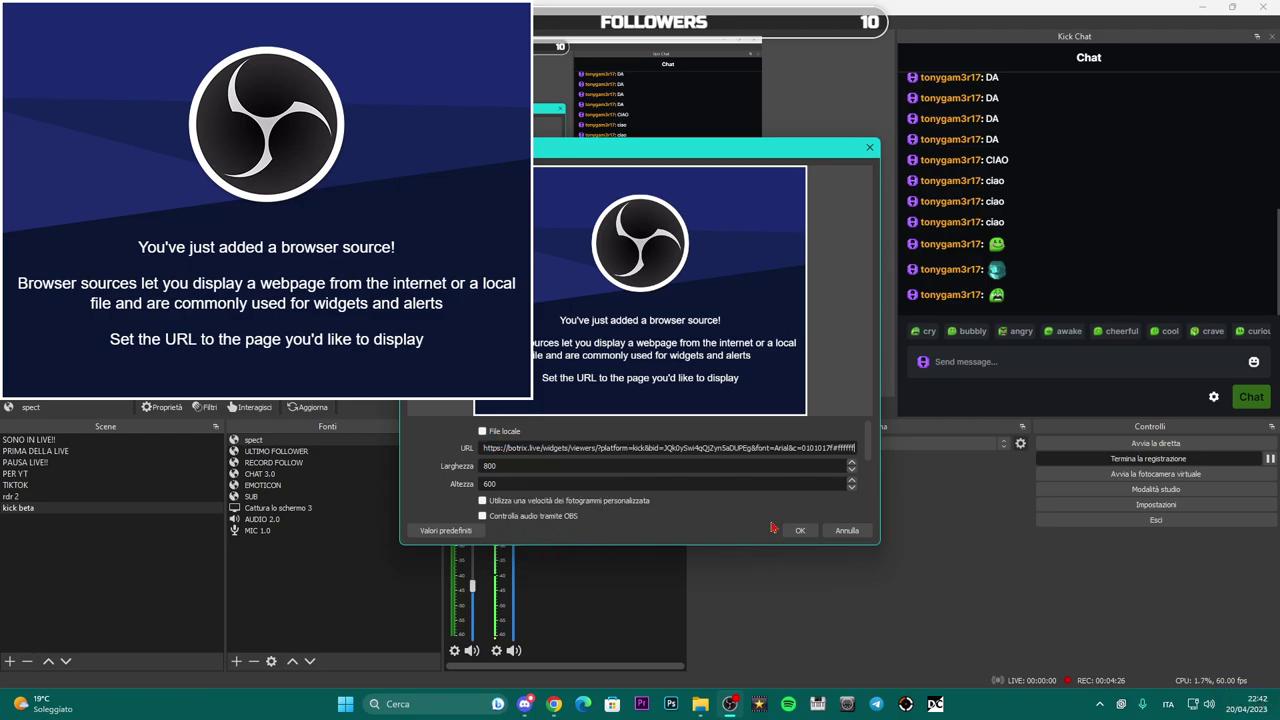
left_click(800, 531)
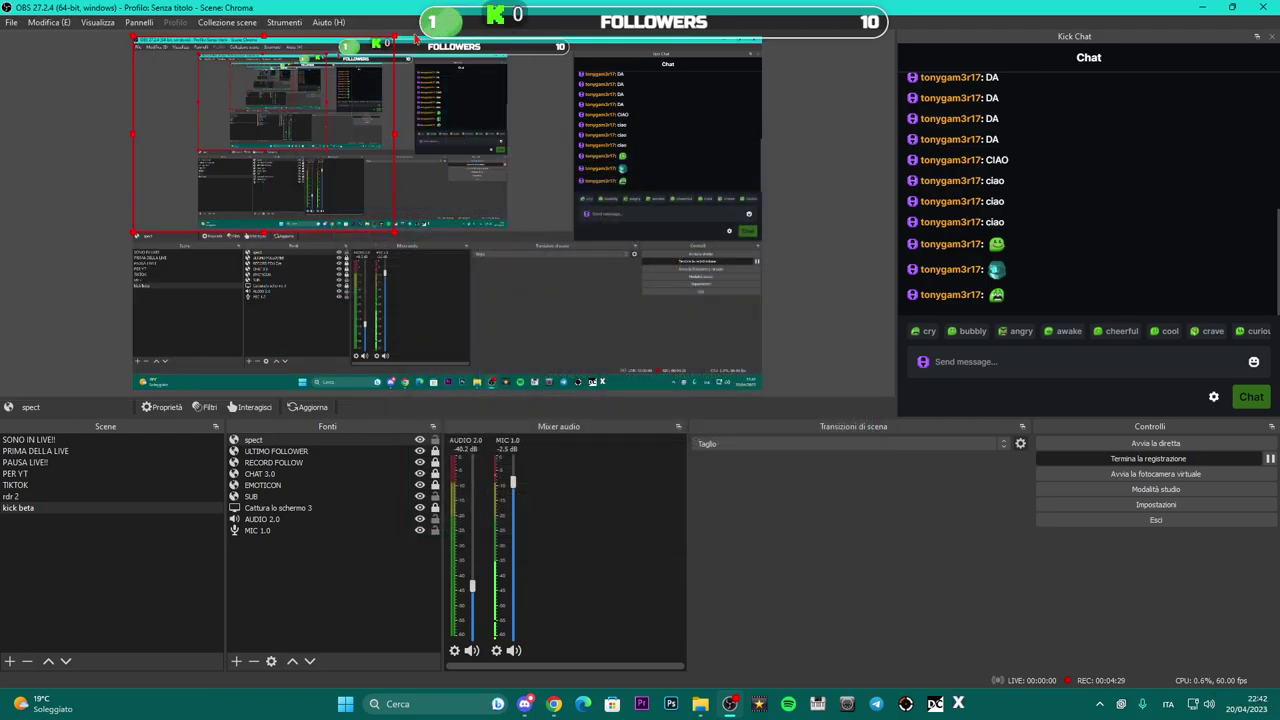
left_click_drag(230, 85, 551, 87)
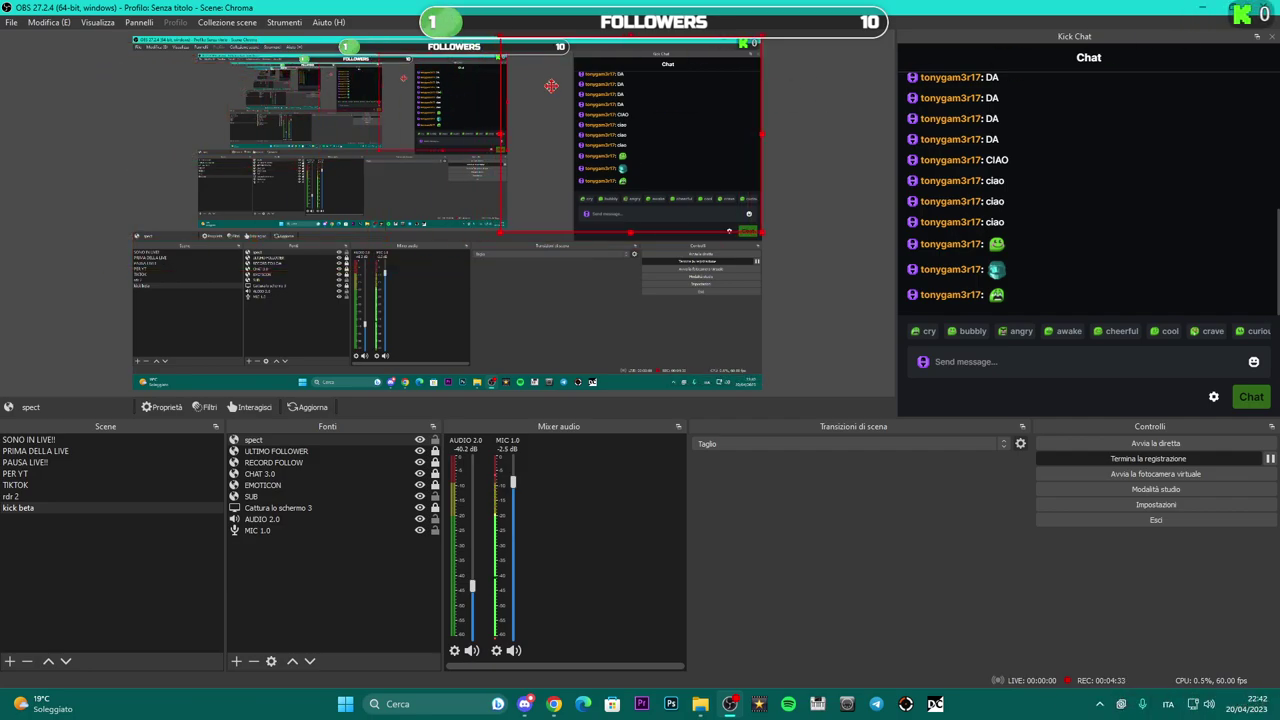
Switch back to BotRix, turn off emoticon protection (Protezione delle emoticon) in the chatbot moderation settings and save the change
key("alt+Tab")
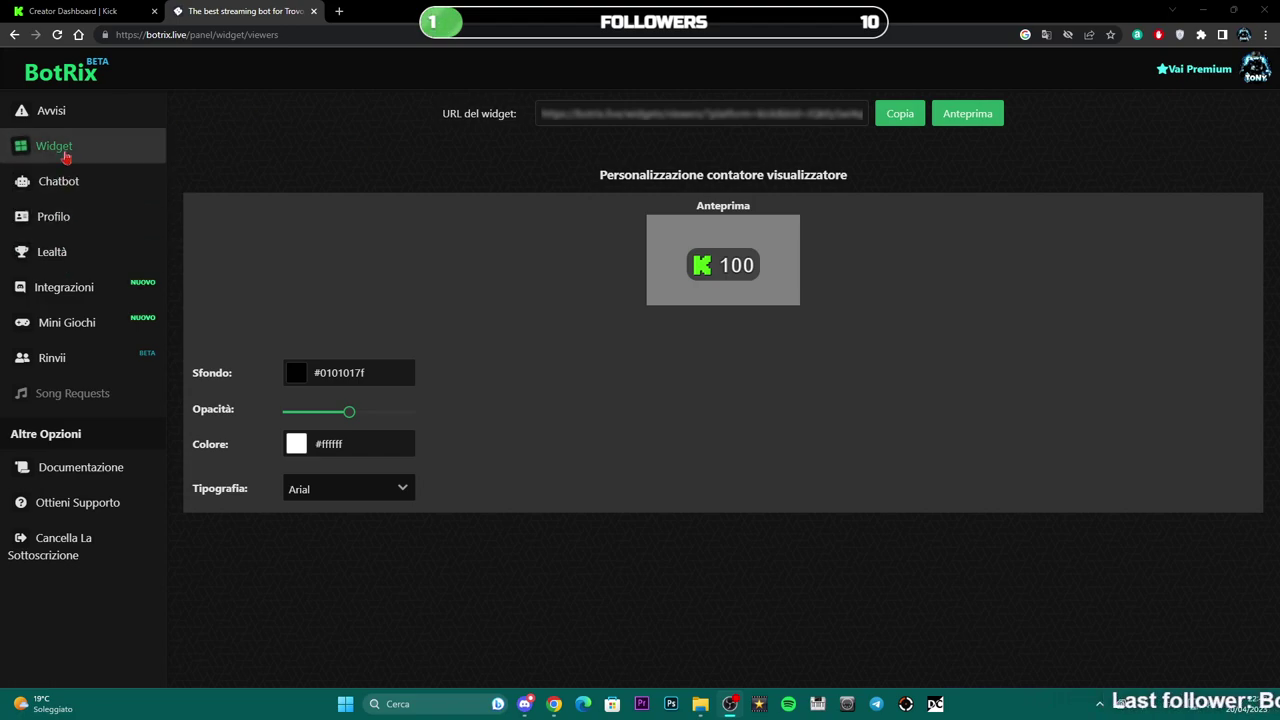
left_click(55, 112)
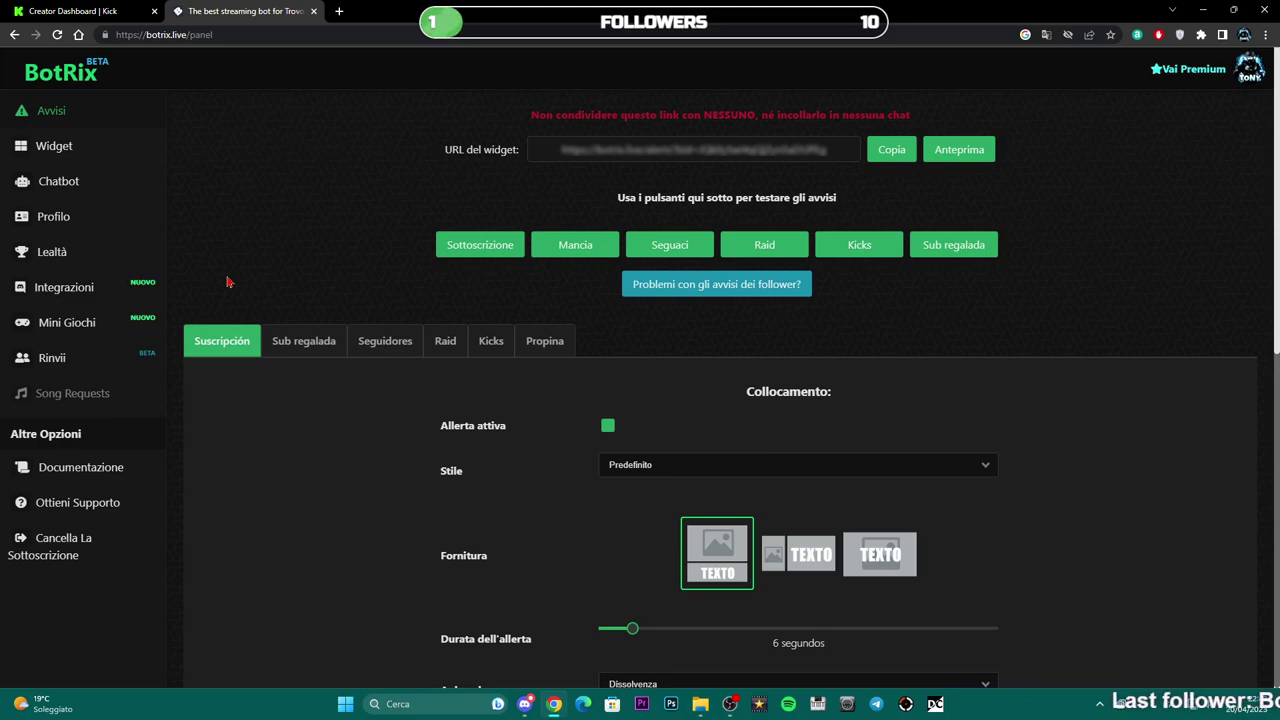
left_click(74, 195)
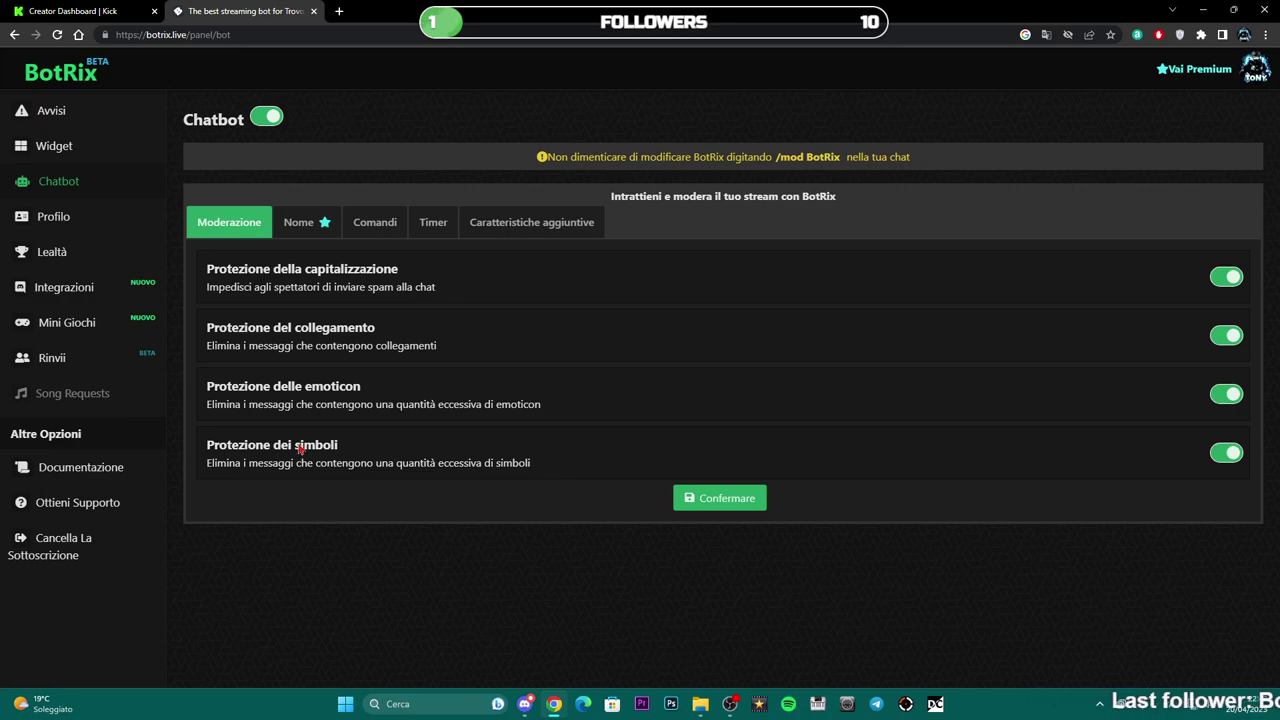
triple_click(216, 405)
left_click(226, 539)
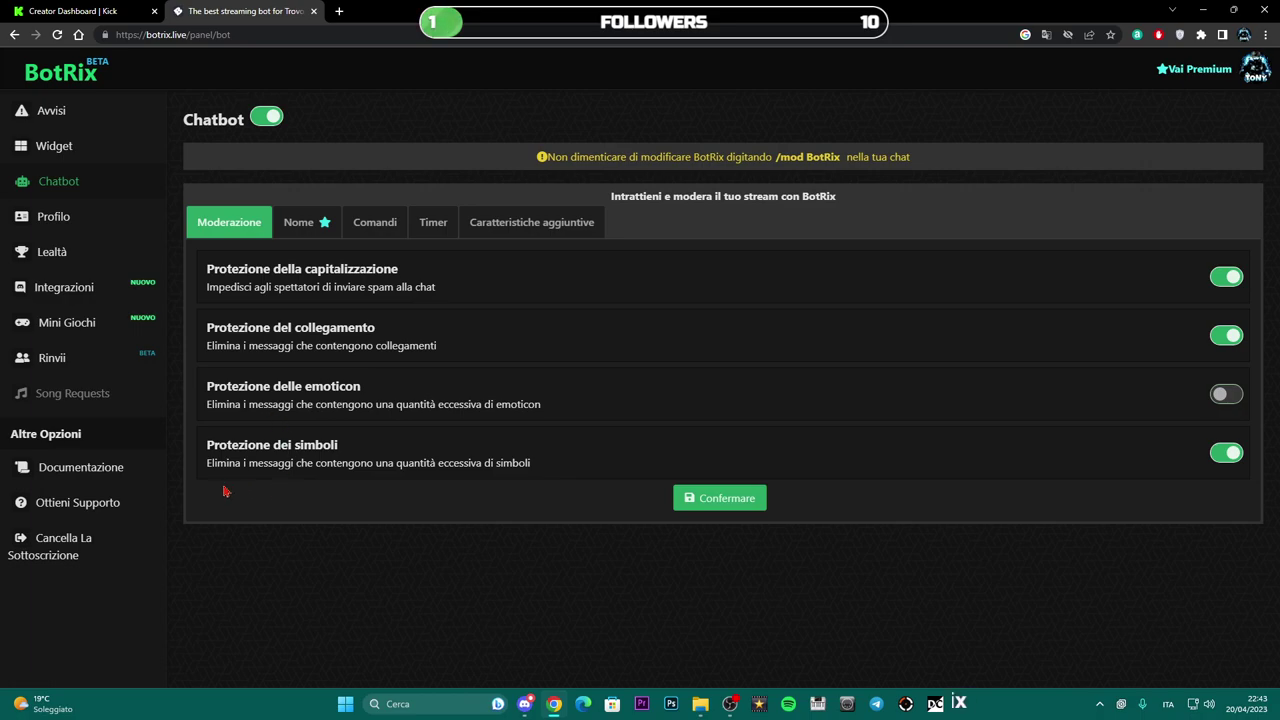
triple_click(488, 468)
left_click(489, 511)
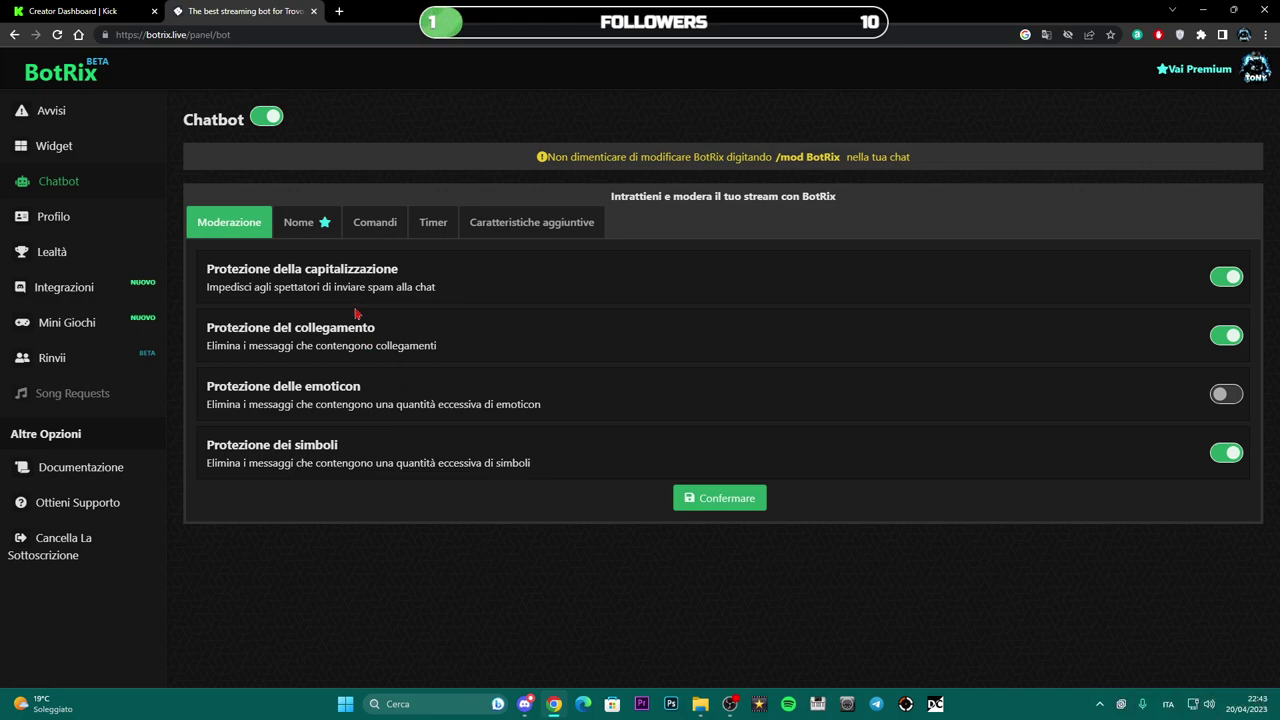
left_click(720, 498)
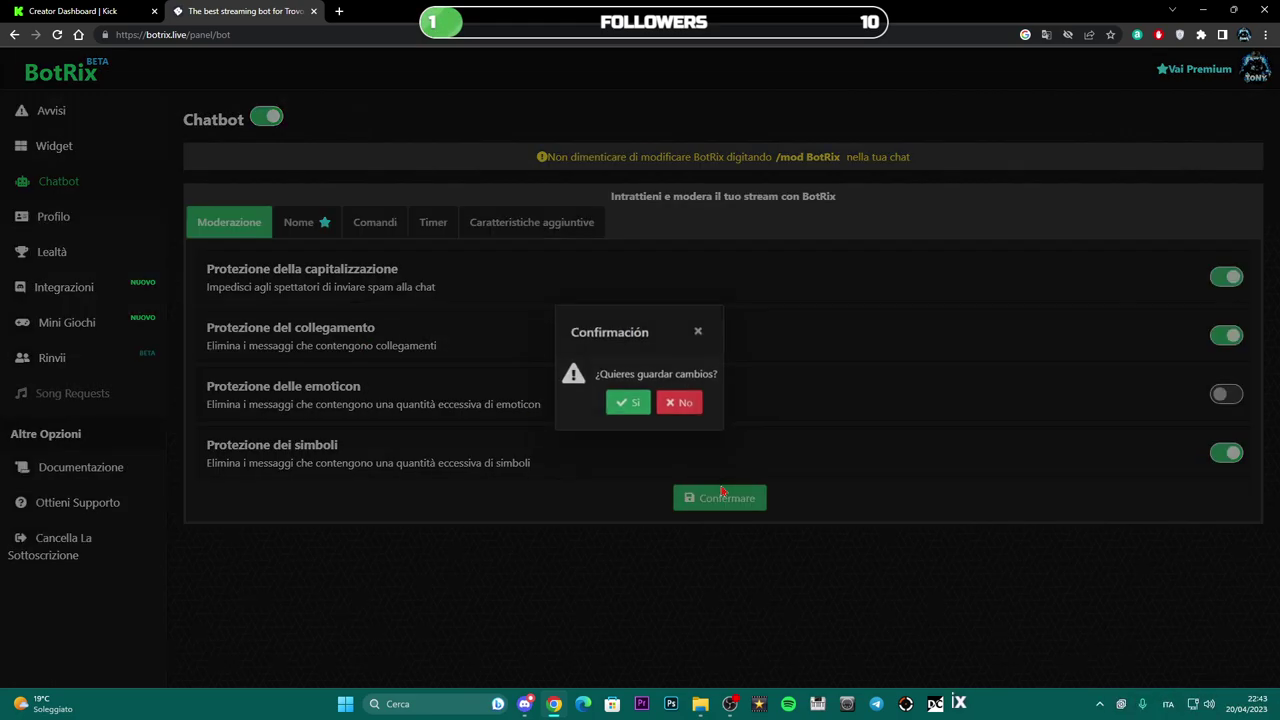
left_click(624, 402)
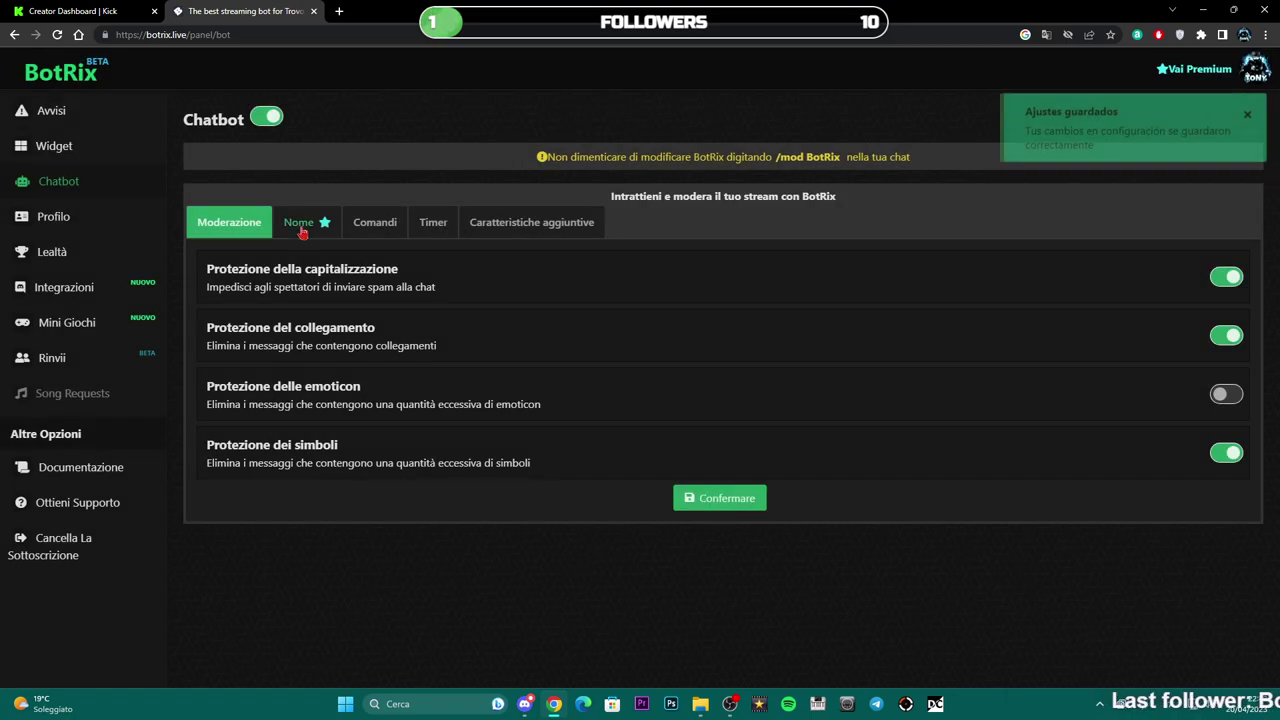
Add a chatbot command named !yt with the message text "Iscriviti al canale:"
left_click(300, 226)
left_click(377, 226)
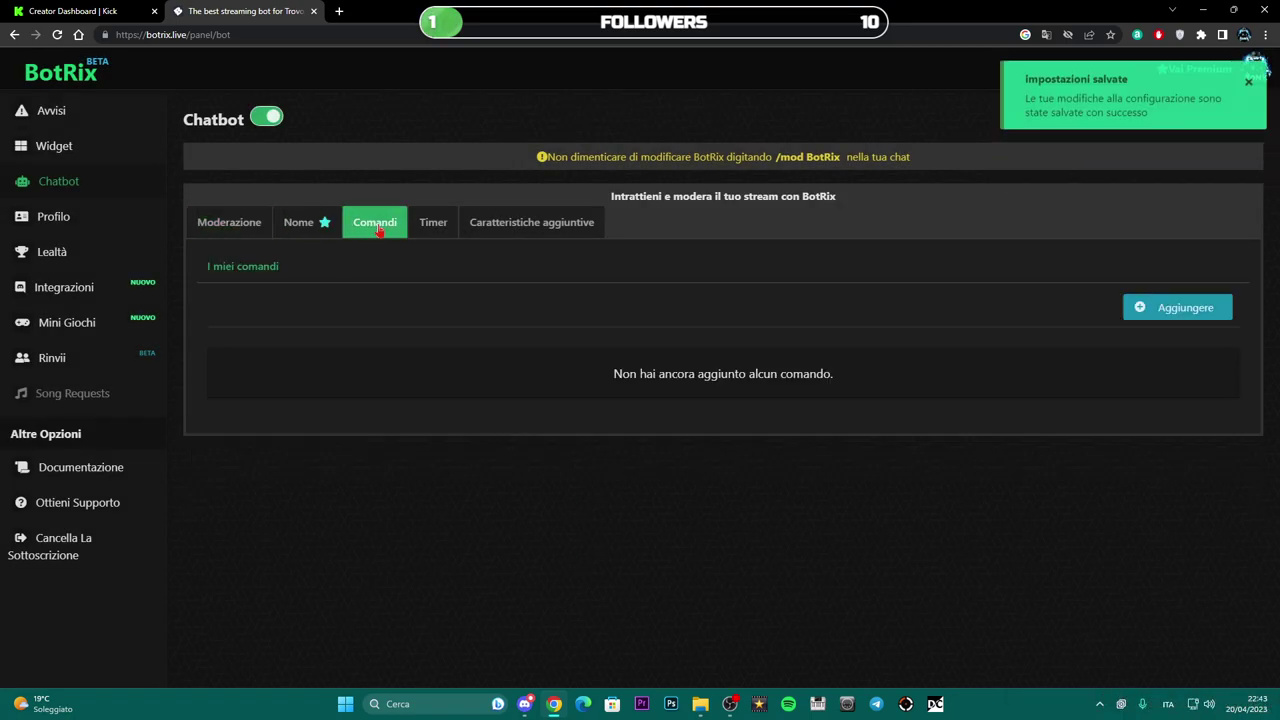
left_click(428, 223)
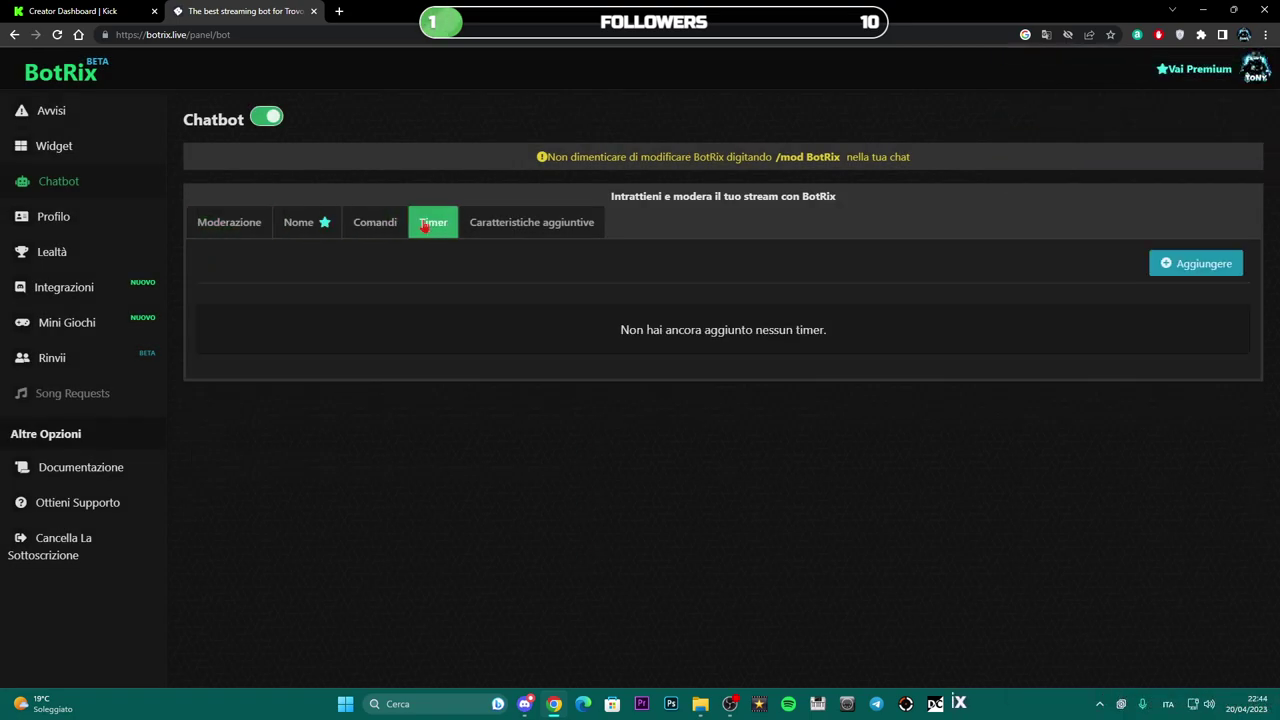
left_click(375, 222)
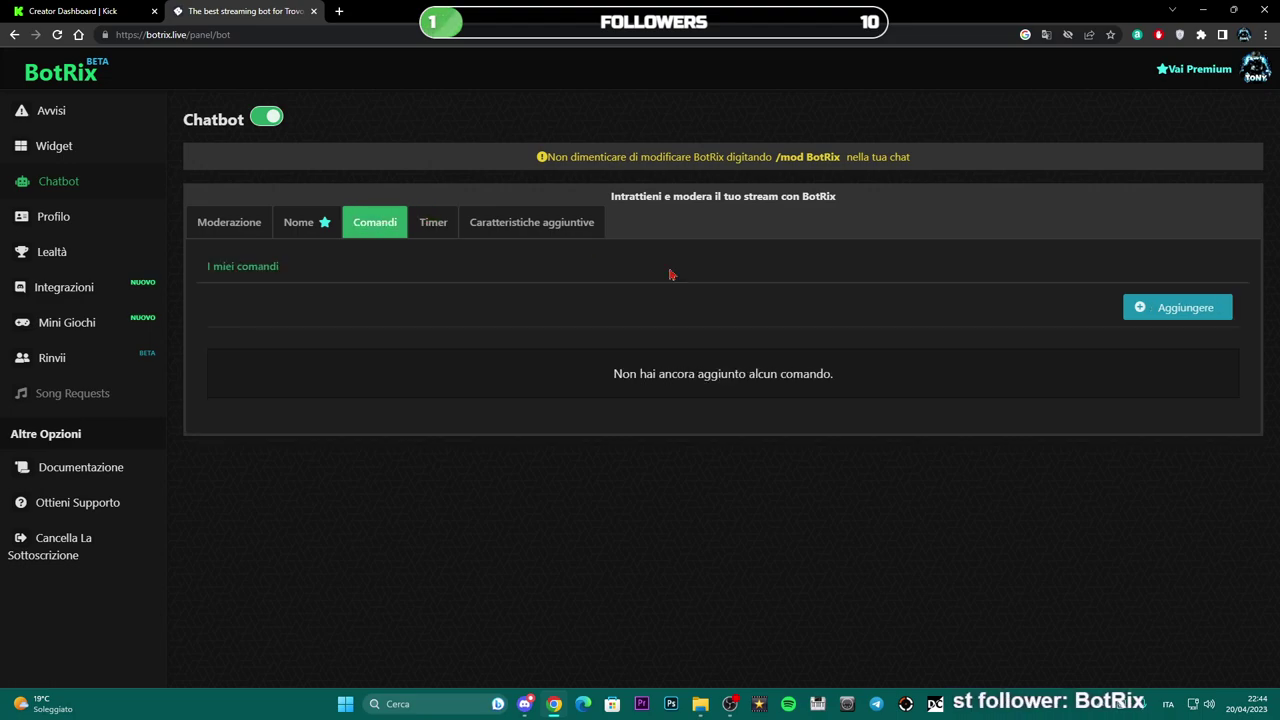
left_click(1160, 312)
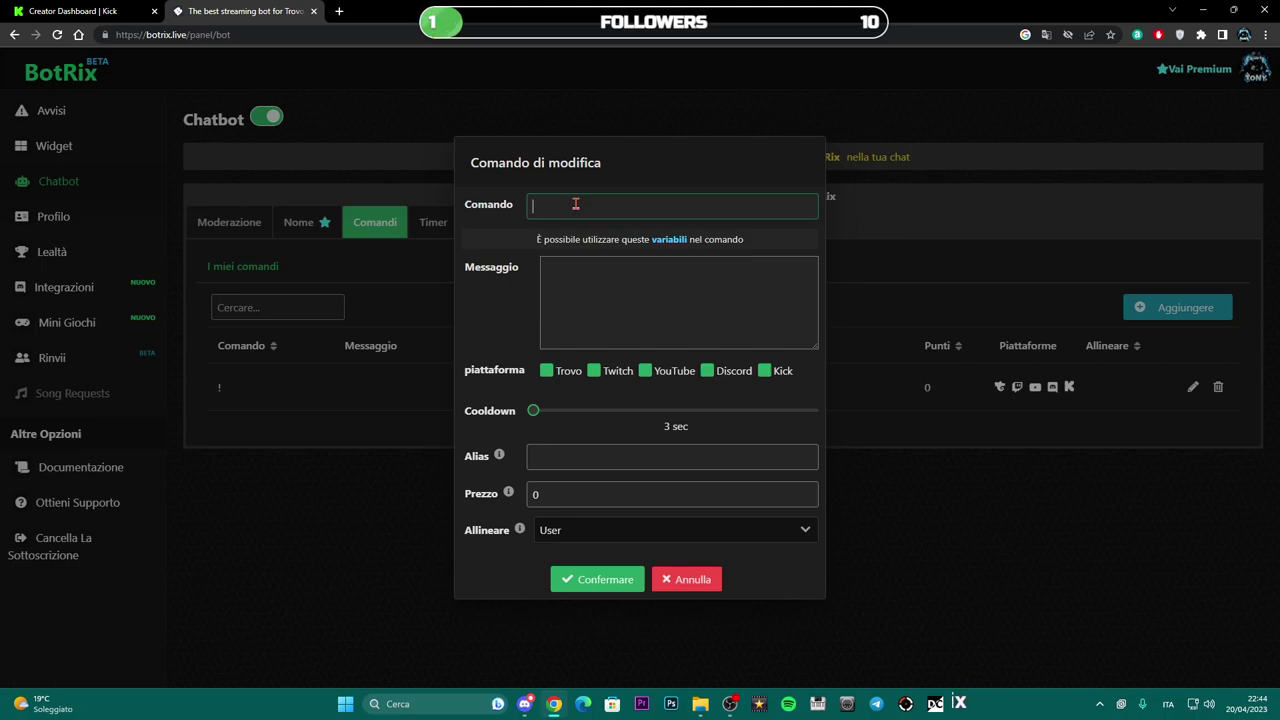
type("!")
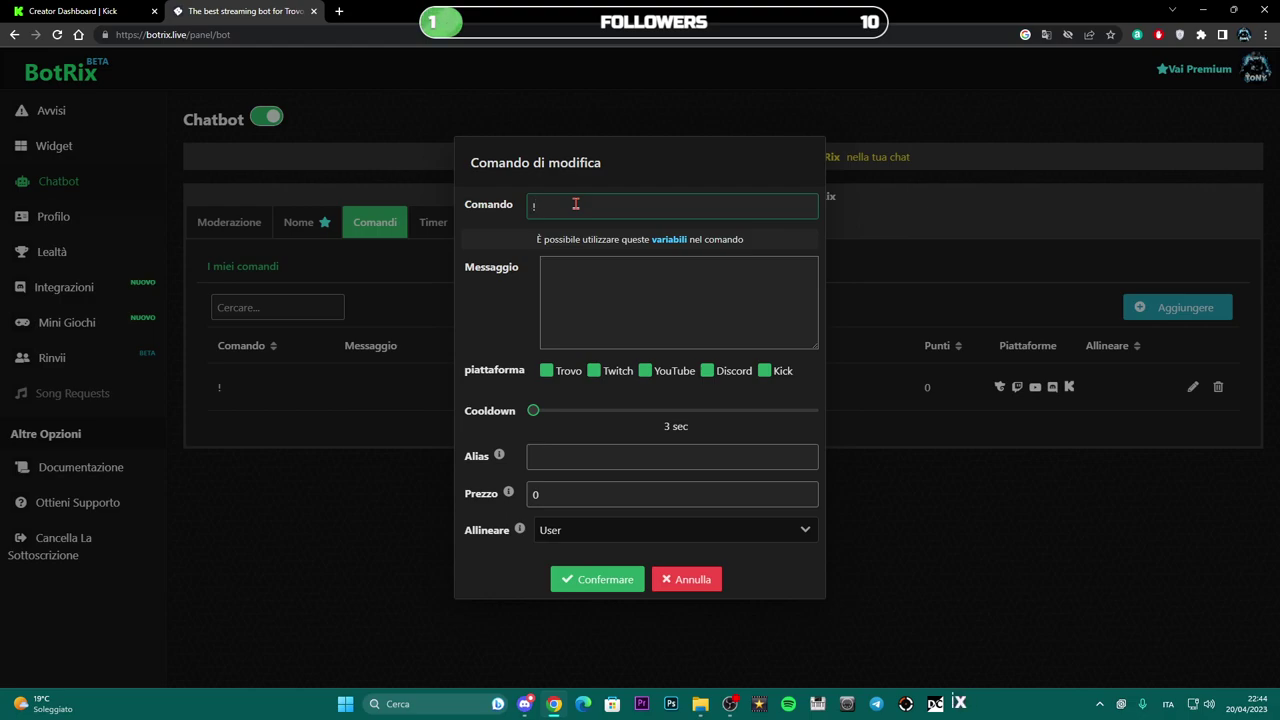
type("yt")
type("riviti a")
type("l caanale:")
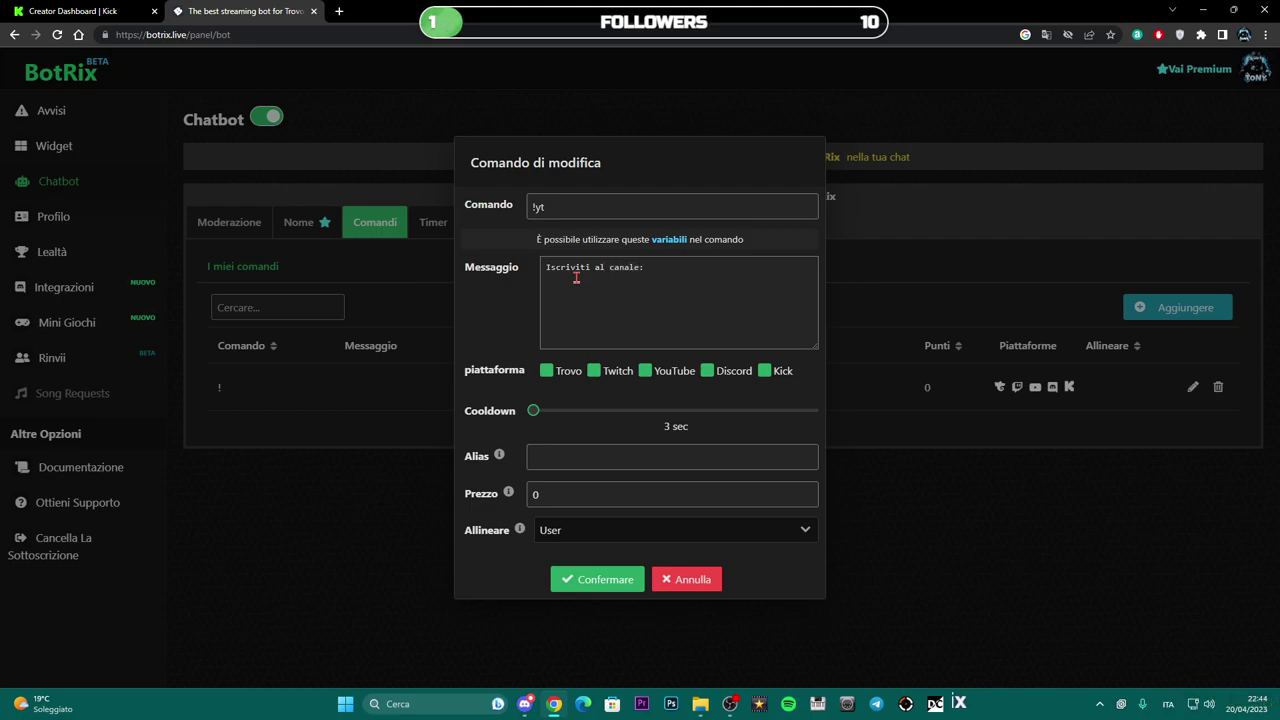
Open the streamer's YouTube channel in a new browser tab, copy its URL and close the tab
left_click(339, 11)
type("https://www.youtube.com/channel/UC3mRqntj9wAYHRb9KTBle6g")
key("Return")
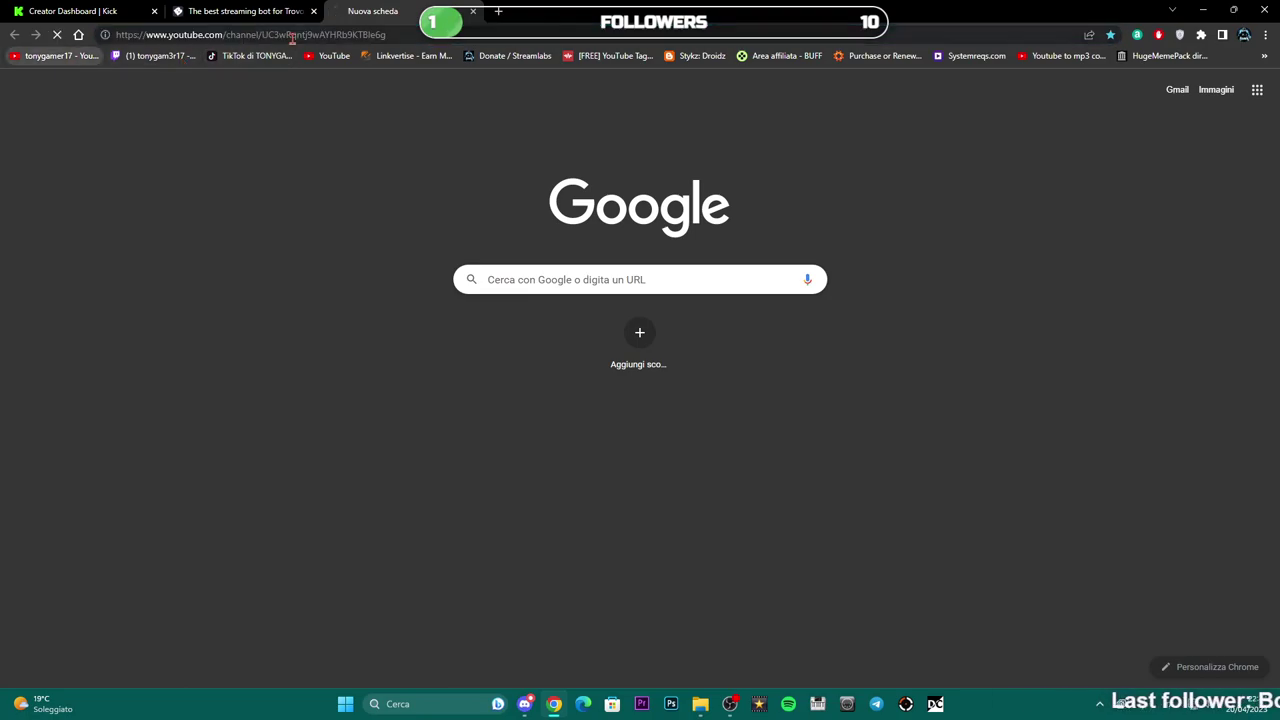
right_click(407, 35)
key("super+c")
left_click(443, 134)
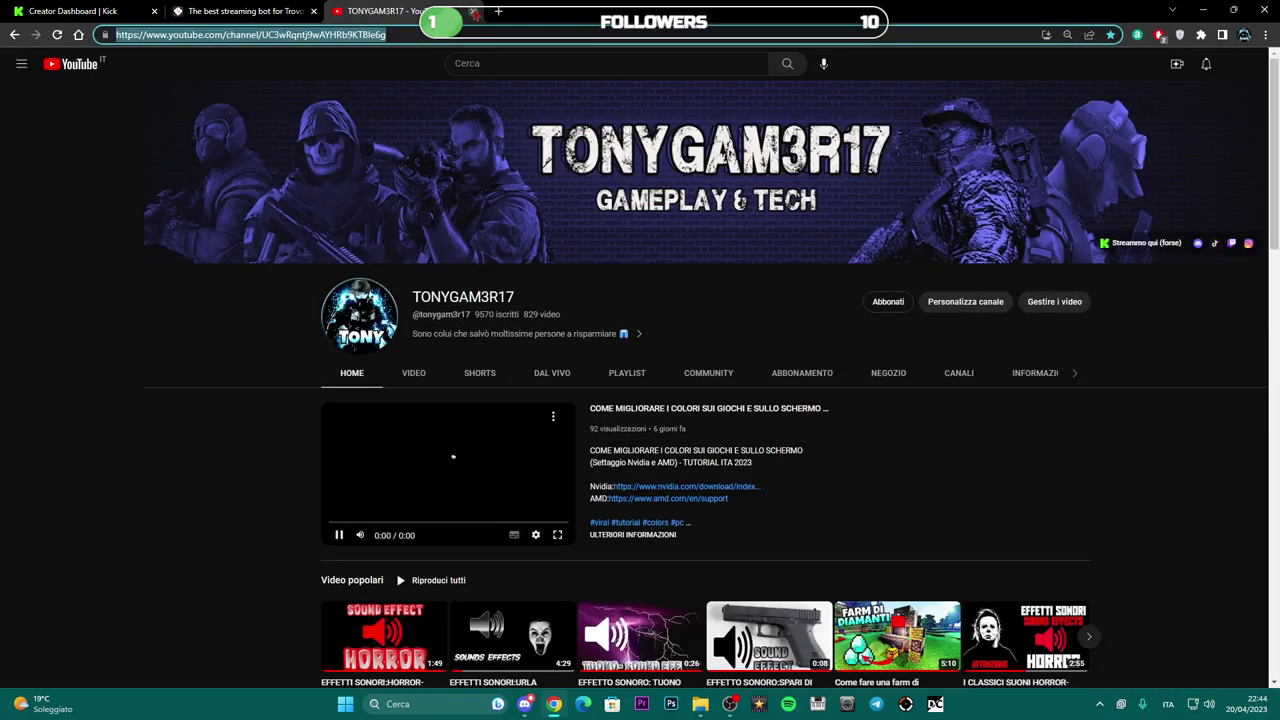
left_click(474, 12)
Append the copied YouTube channel URL to the !yt command's message and confirm the command
right_click(688, 270)
left_click(727, 370)
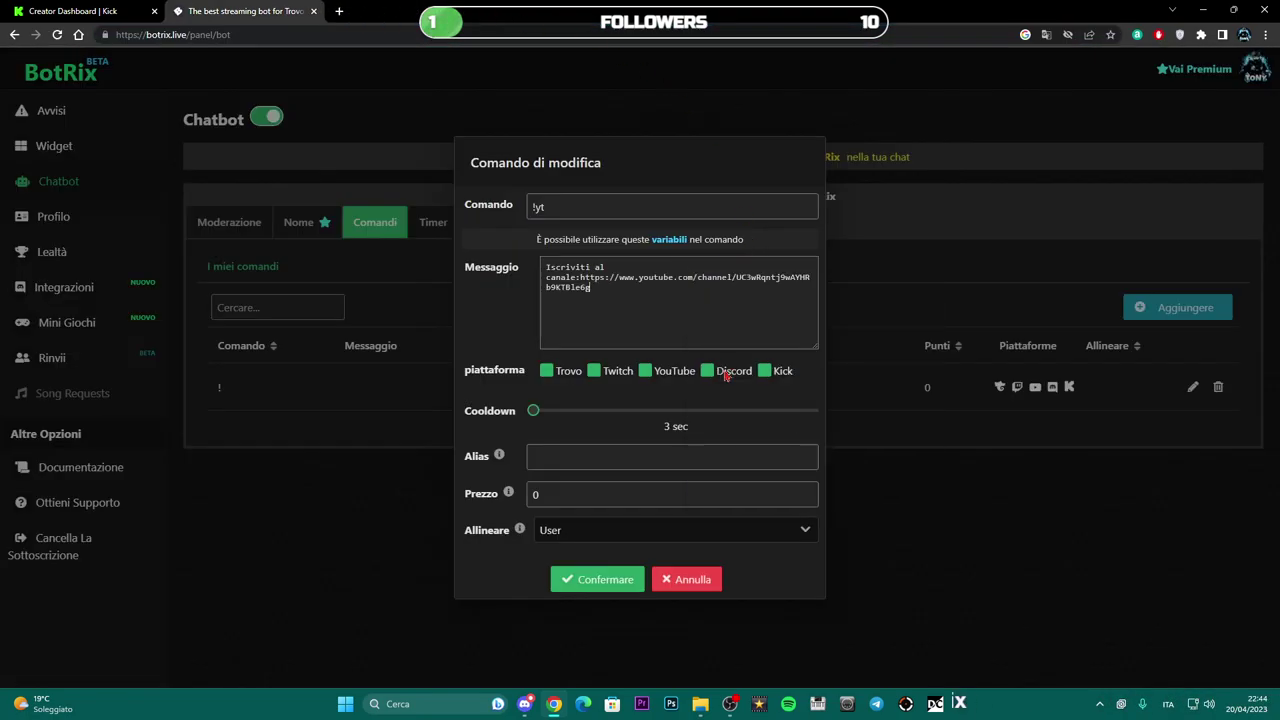
left_click(594, 582)
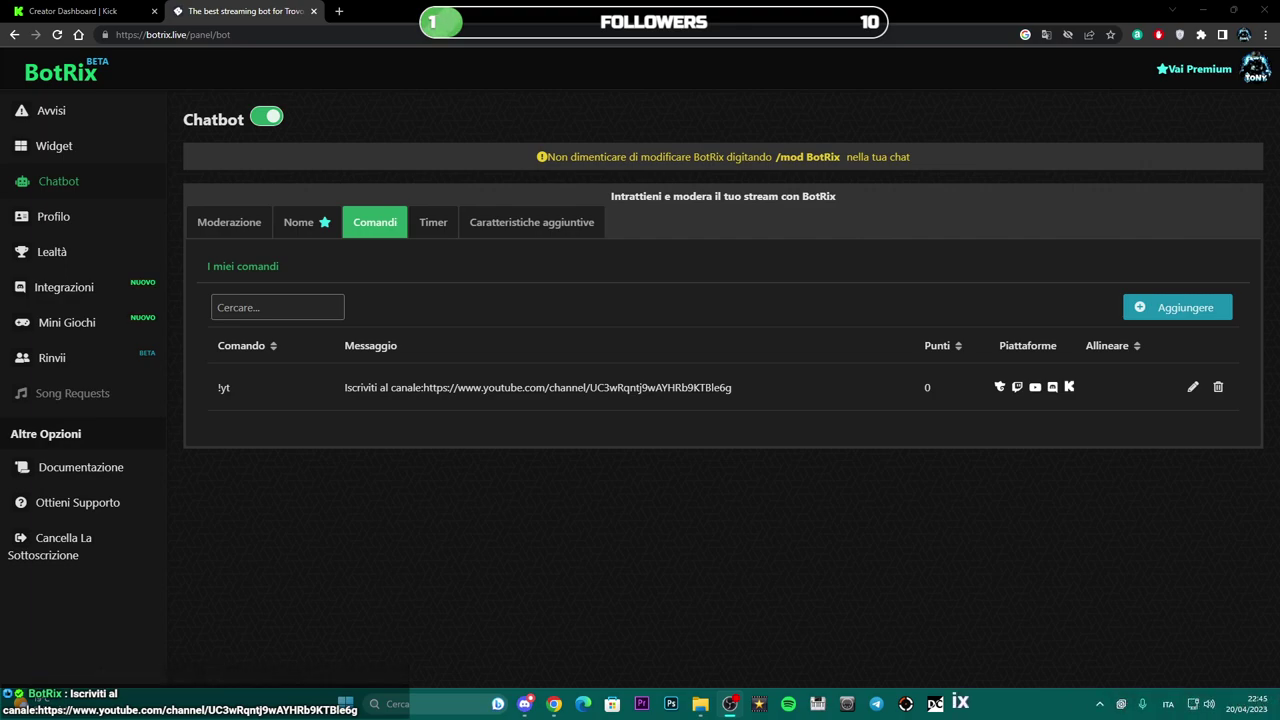
Check the bot's response to !yt in the OBS Kick Chat dock, and return to BotRix to view the chatbot timers
key("alt+Tab")
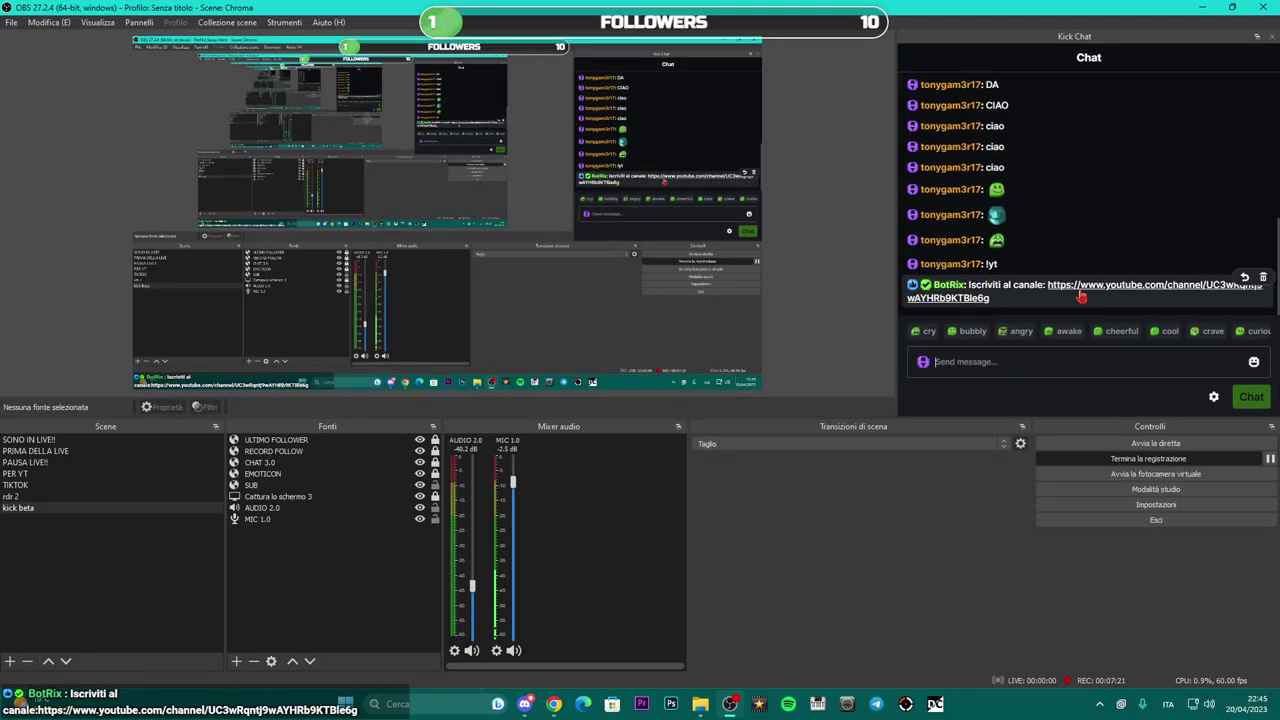
key("alt+Tab")
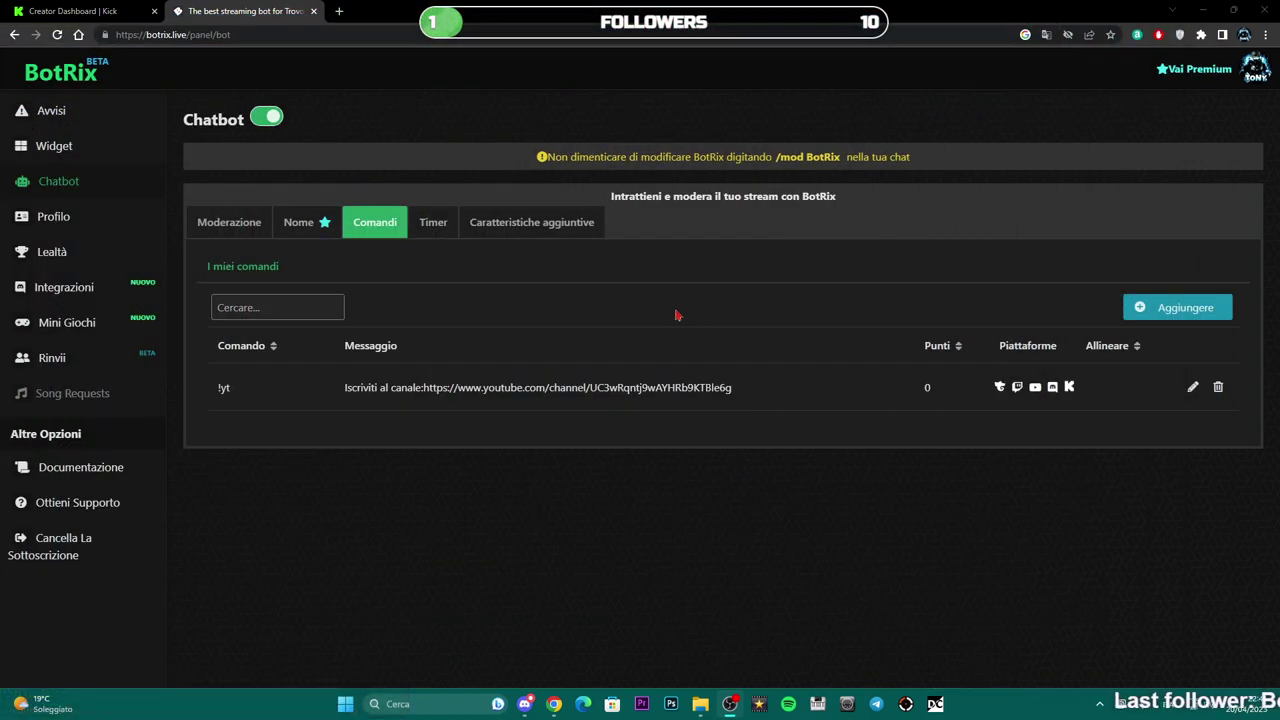
left_click(426, 227)
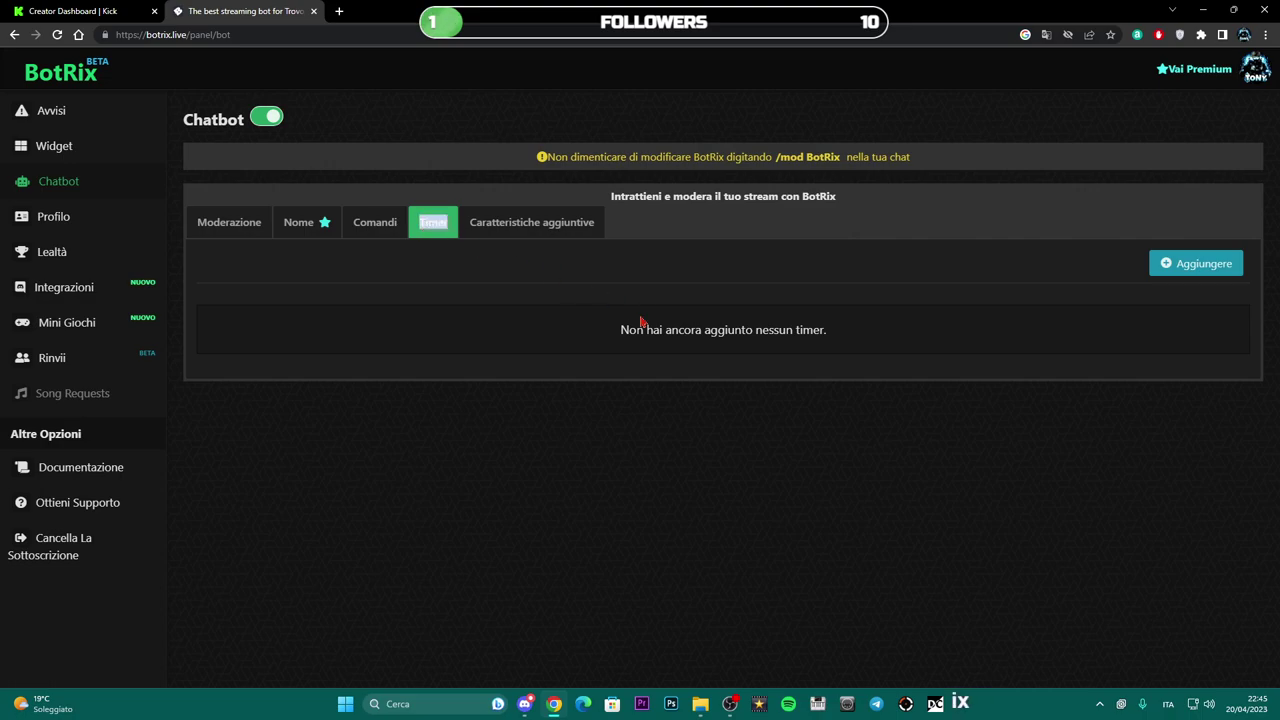
Open the form for a new chatbot timer to view its message, interval, lines and platform options, and cancel it
left_click(1168, 272)
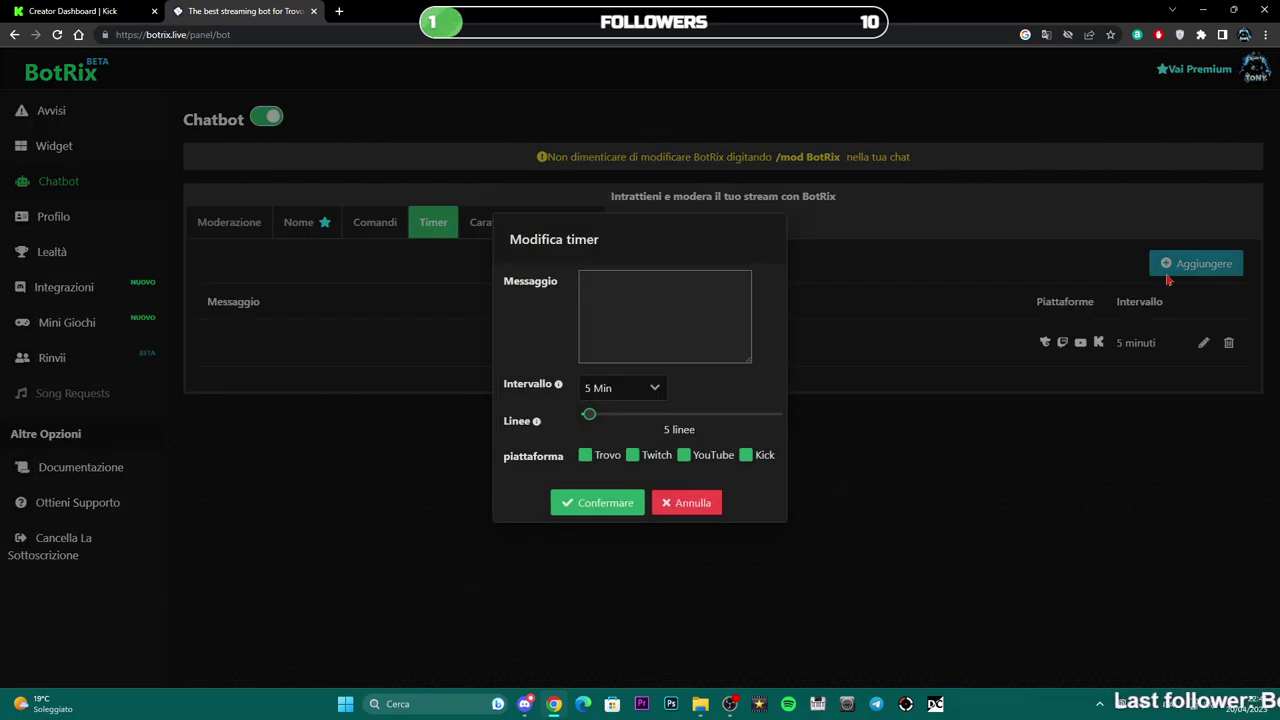
left_click(673, 510)
Review the chatbot's additional features, including chat alerts and !tts voice messages, and save the settings
left_click(511, 229)
double_click(512, 230)
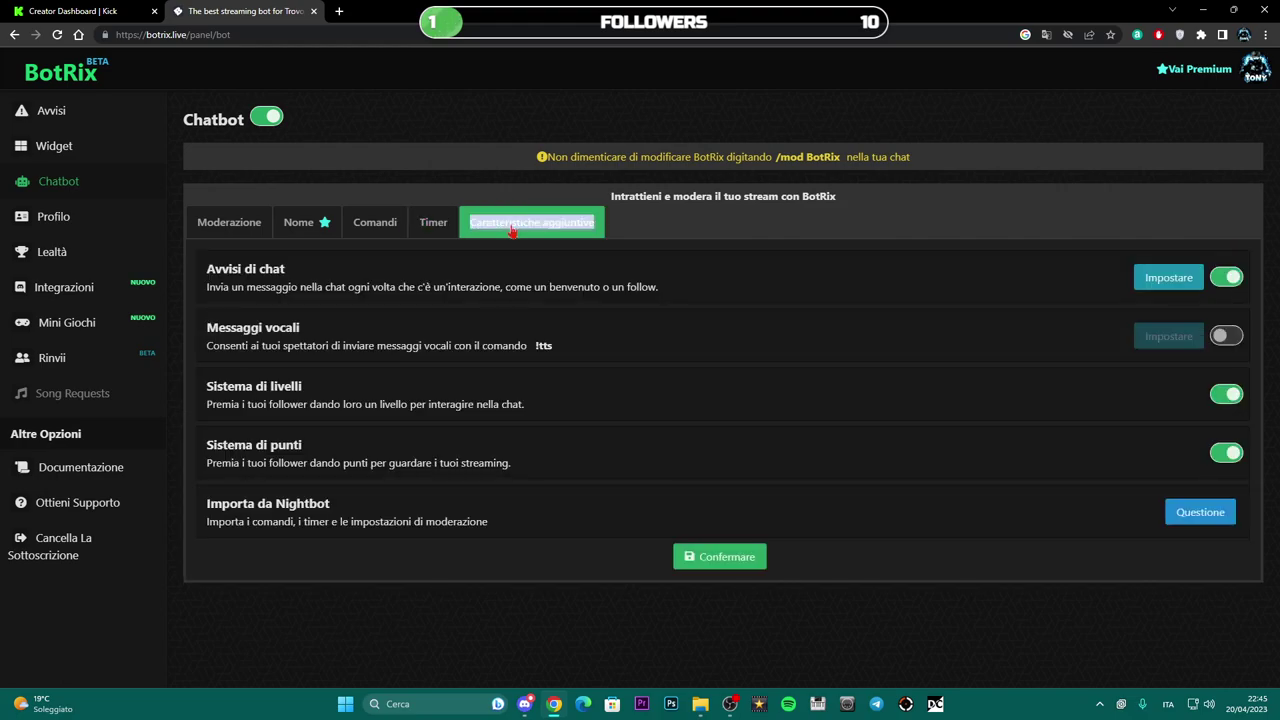
left_click(378, 271)
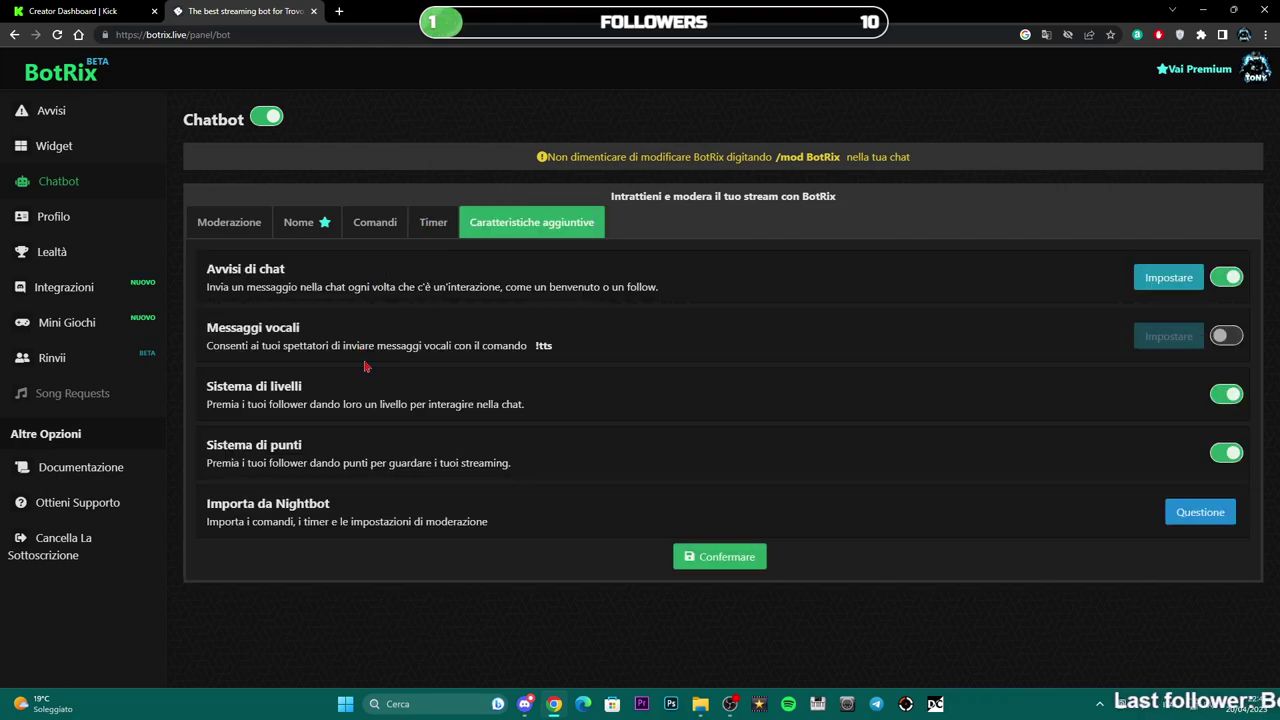
triple_click(462, 349)
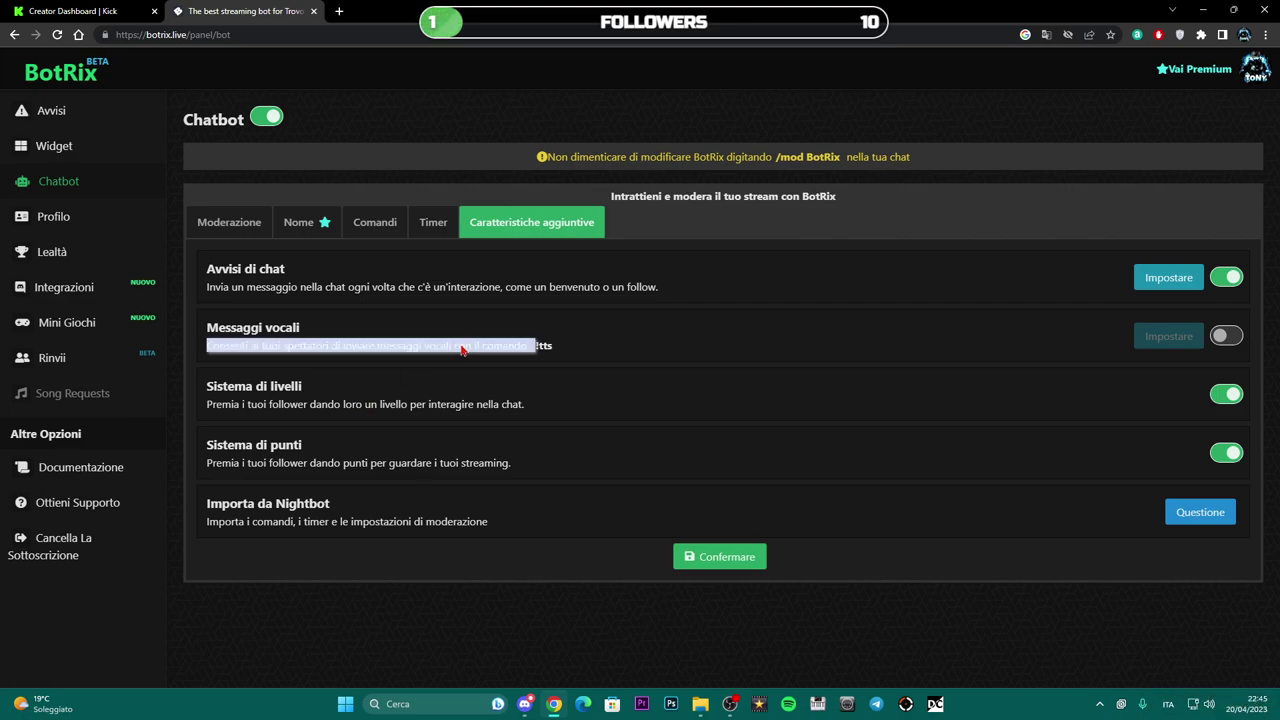
left_click(425, 378)
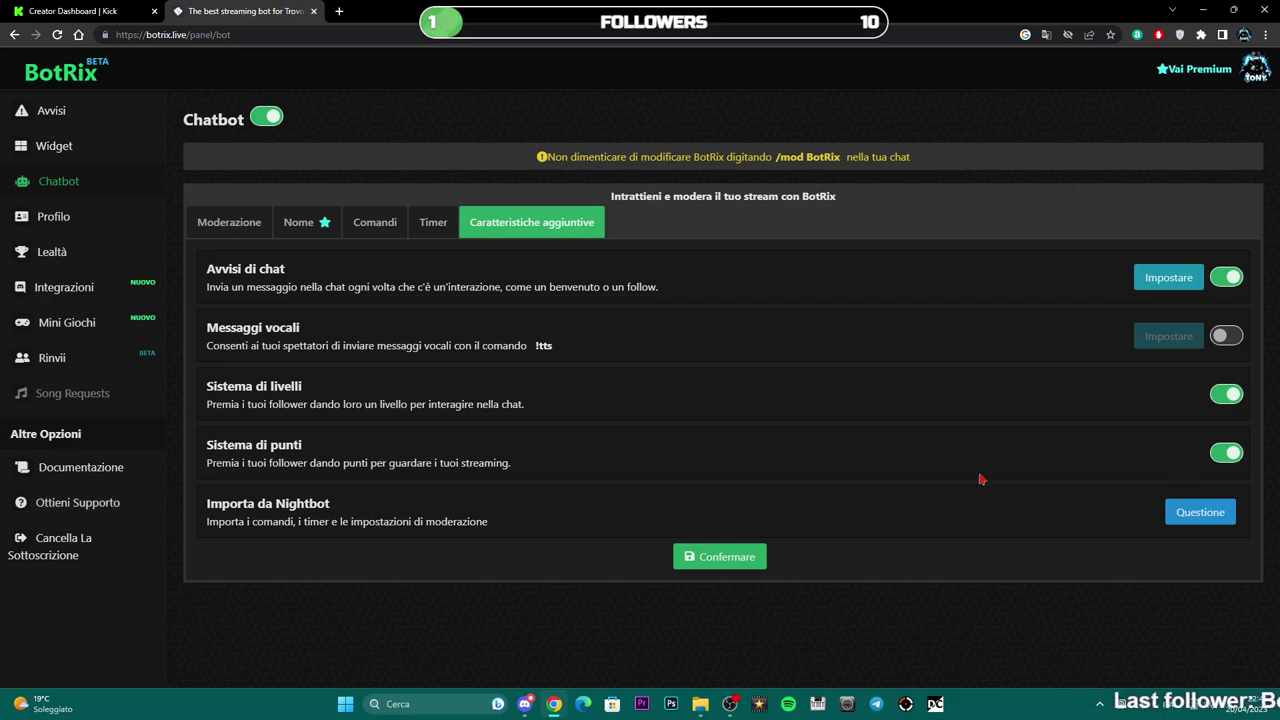
left_click(706, 560)
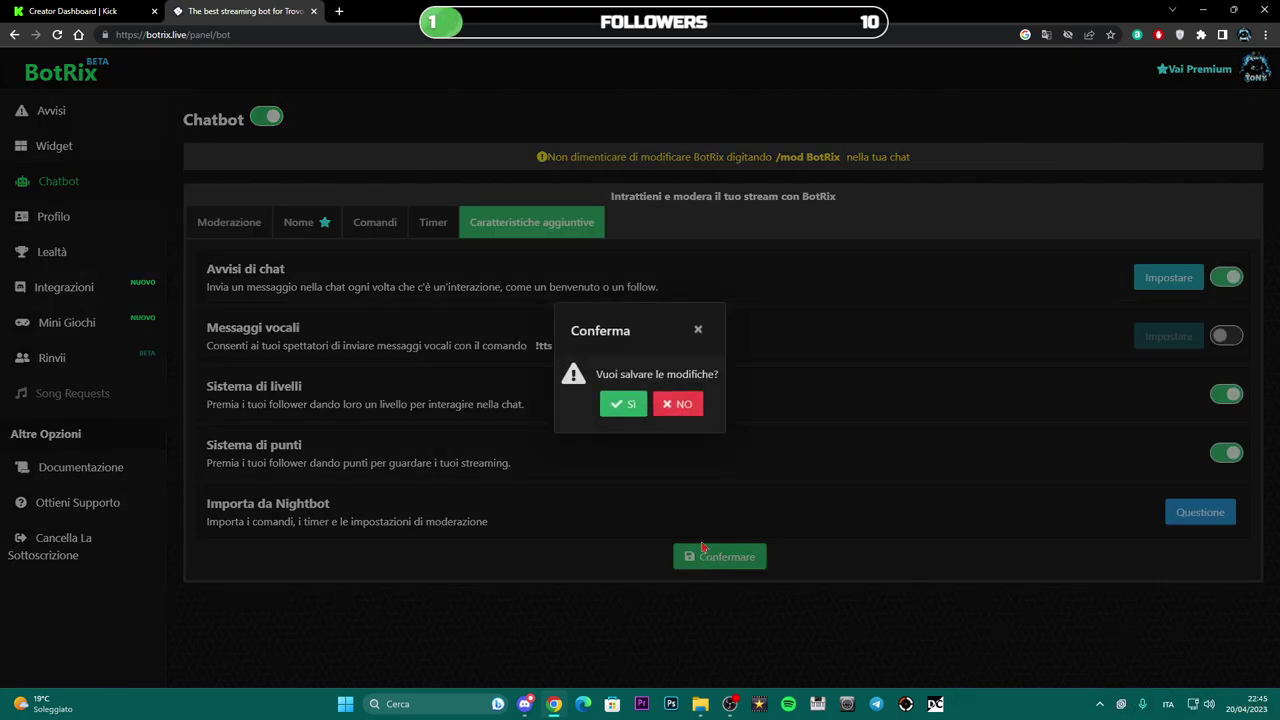
left_click(621, 400)
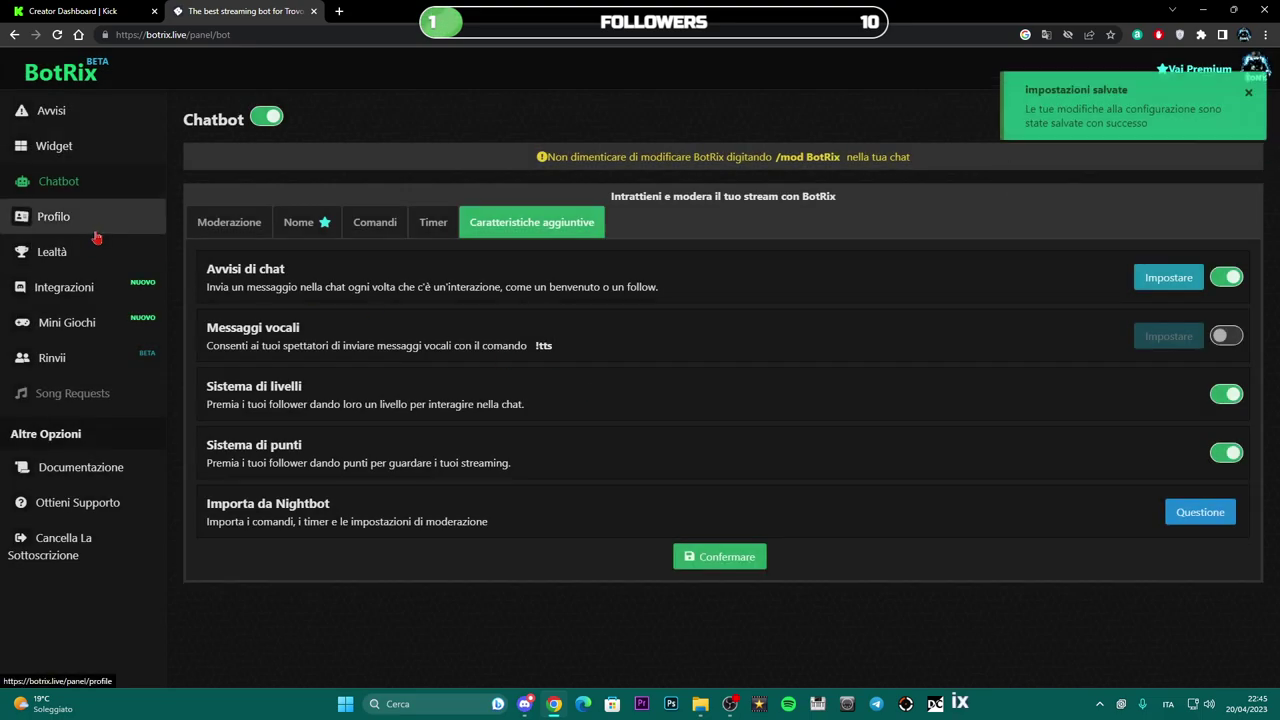
Look through the loyalty system's shop and sales record and the profile's linked platforms, and return to the alerts settings
left_click(68, 261)
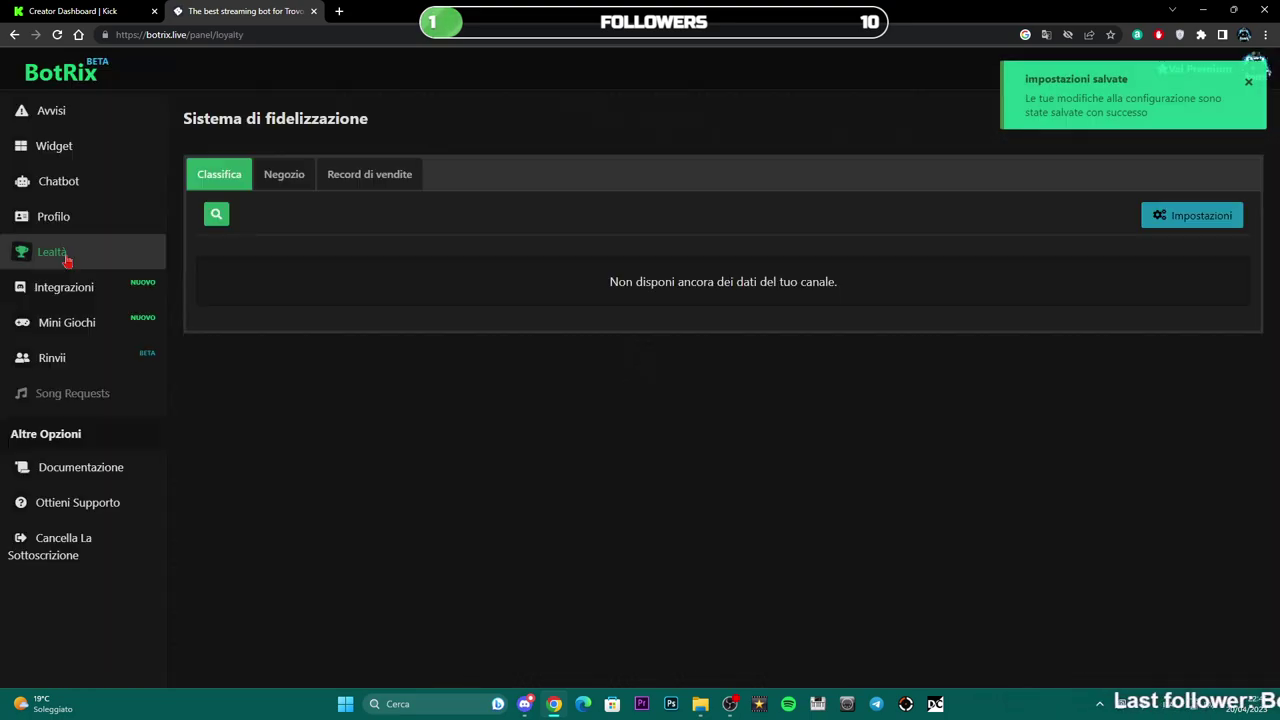
double_click(66, 262)
left_click(279, 177)
left_click(369, 176)
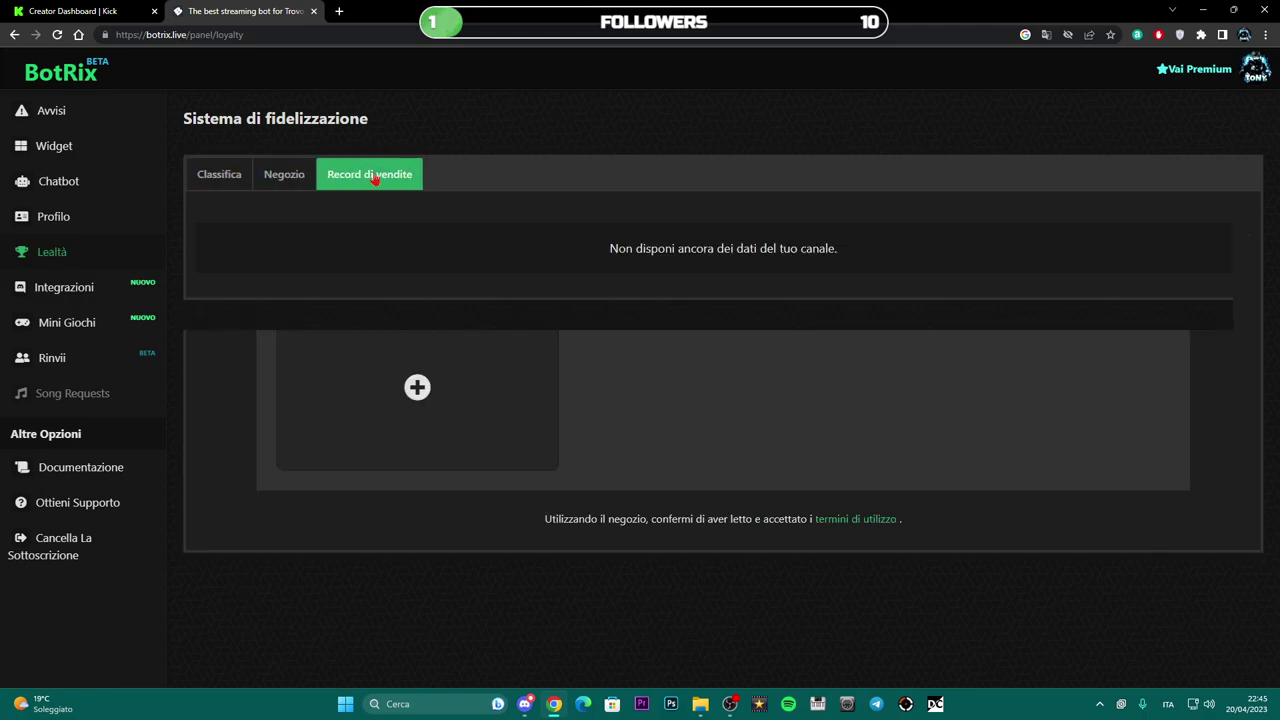
left_click(89, 216)
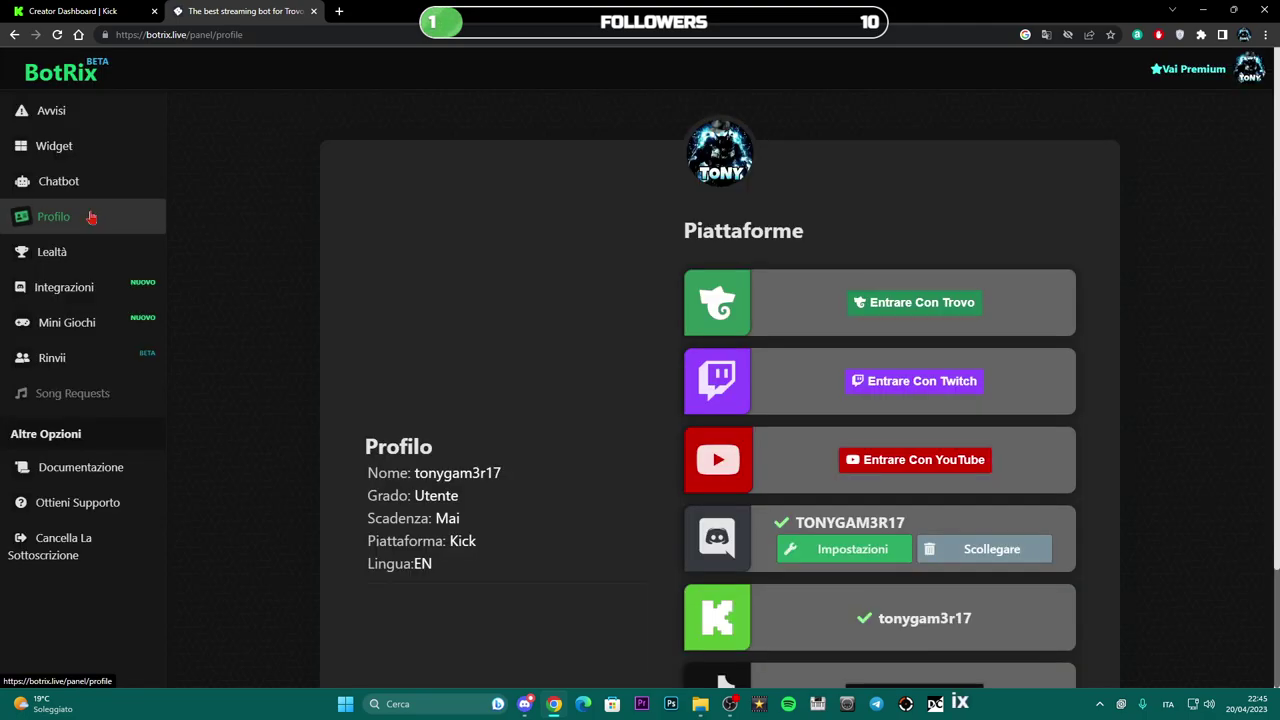
left_click(75, 116)
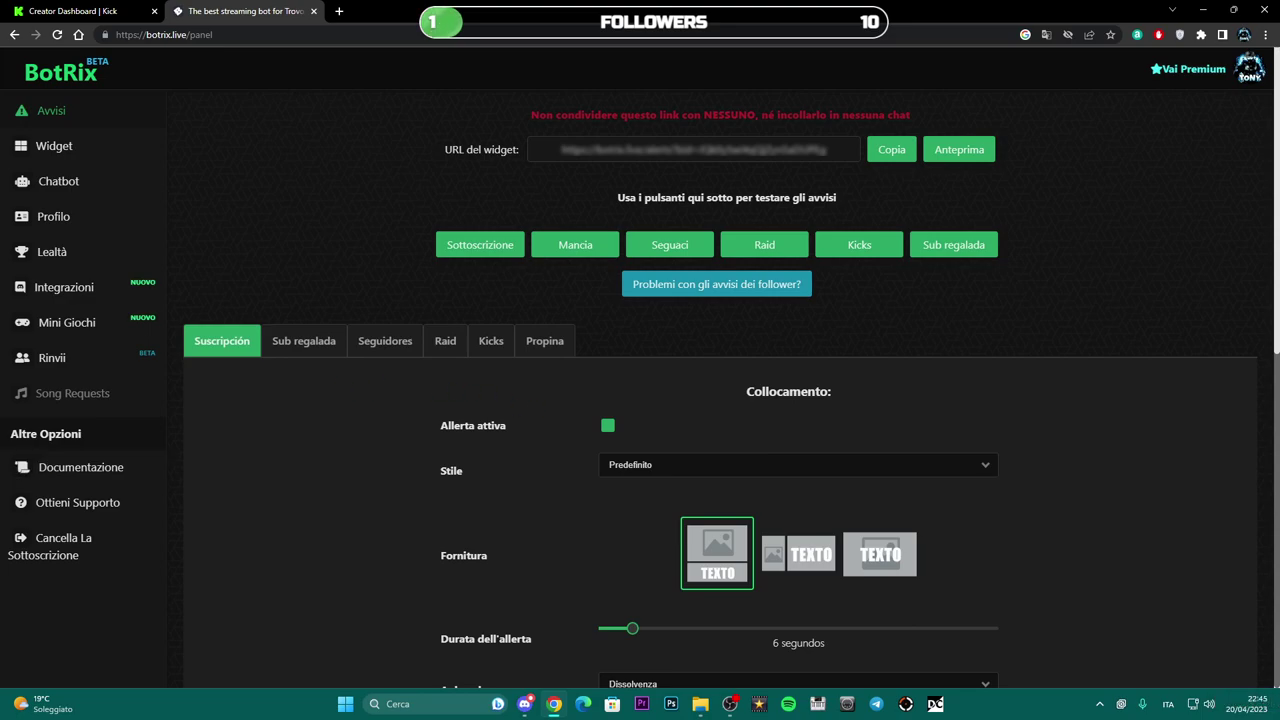
Switch to OBS, view the sources of the kick beta scene in the maximized window, and return to BotRix
key("alt+Tab")
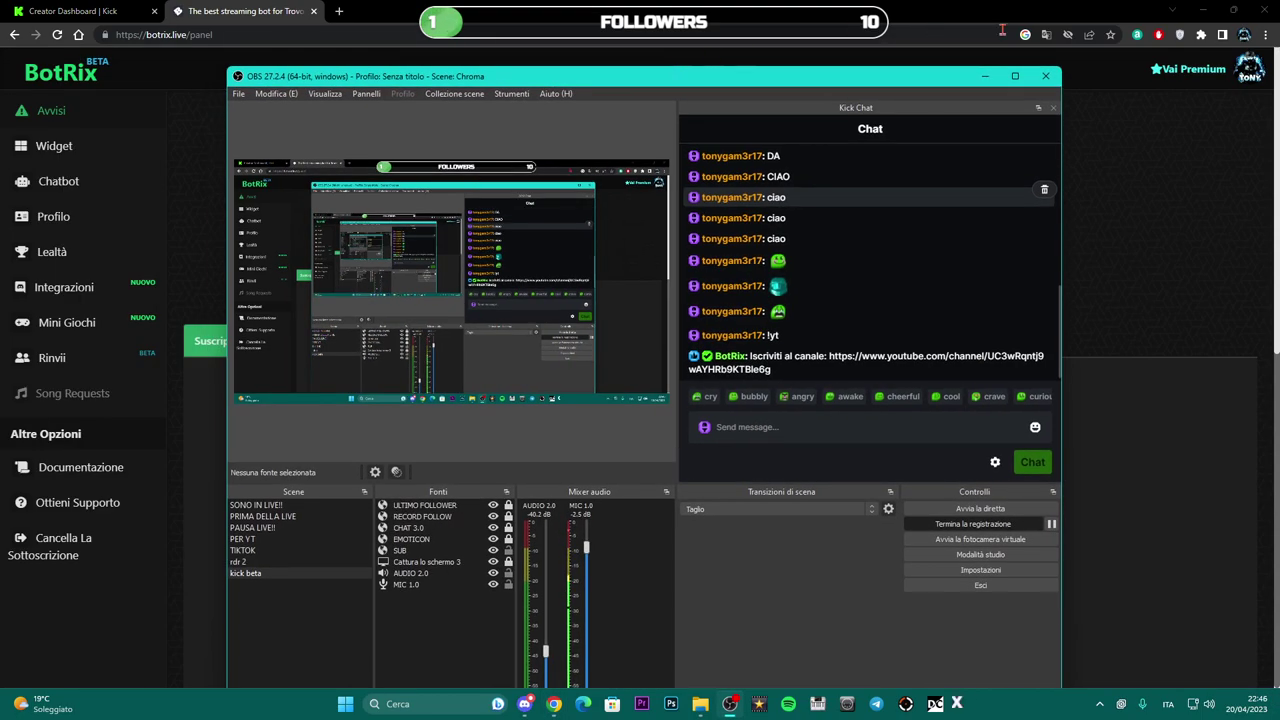
left_click(1015, 76)
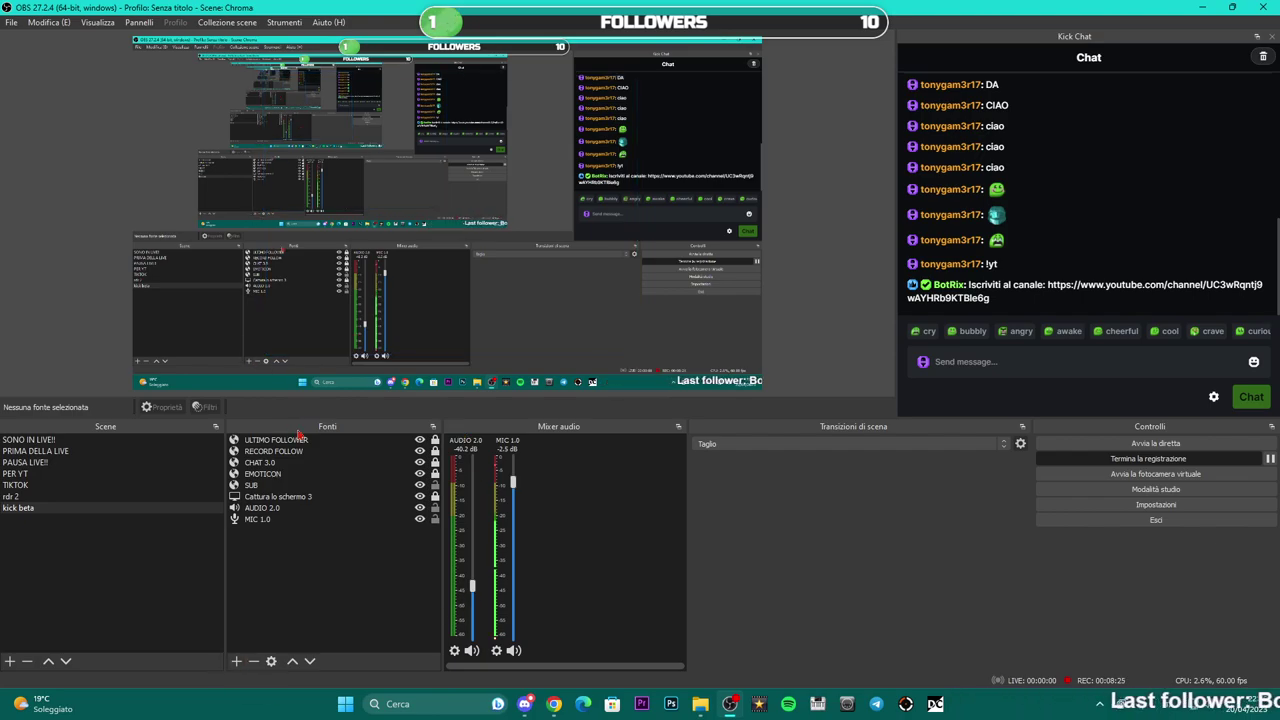
key("alt+Tab")
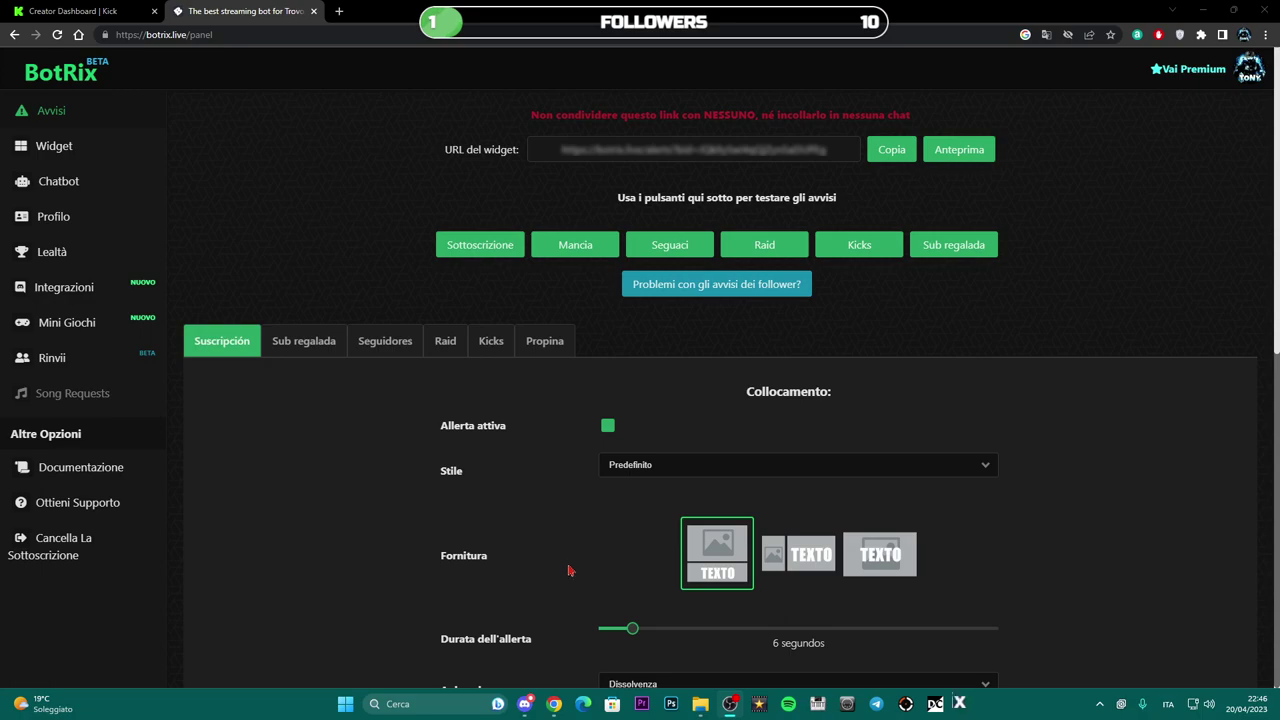
Launch Streamlabs Desktop from the Windows search and maximize its window
left_click(451, 708)
type("str")
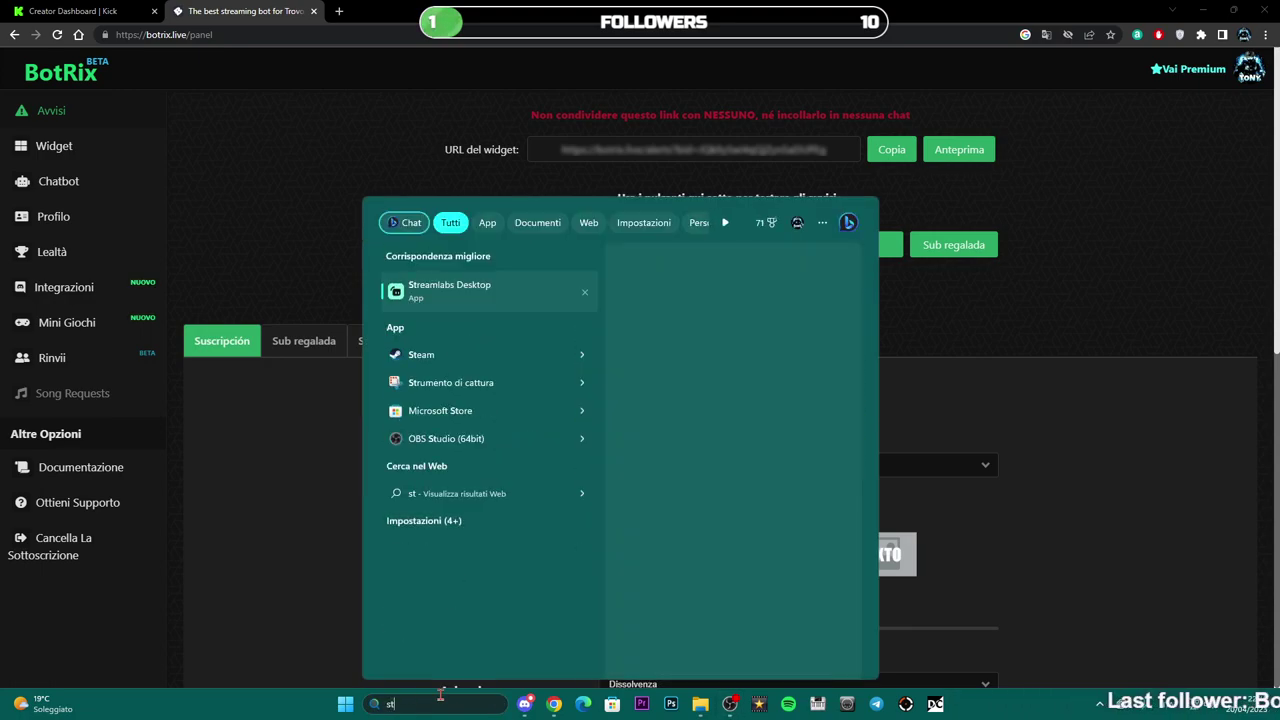
left_click(466, 297)
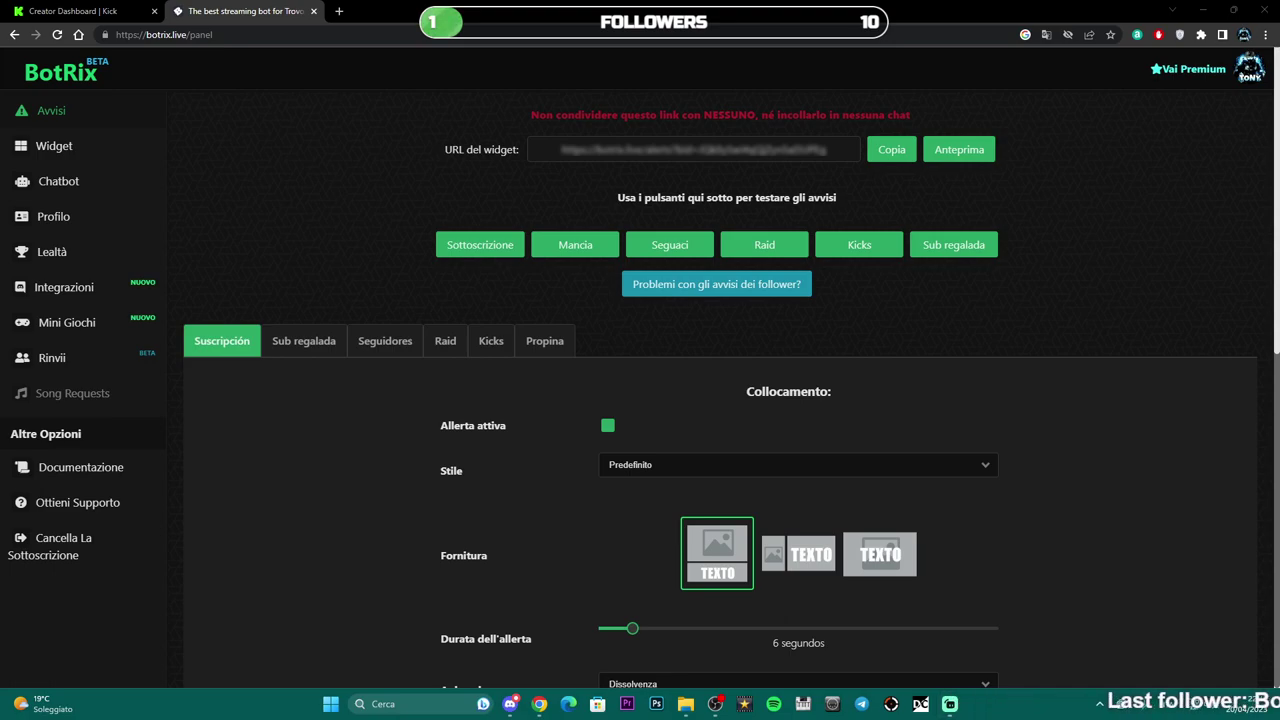
key("alt+Tab")
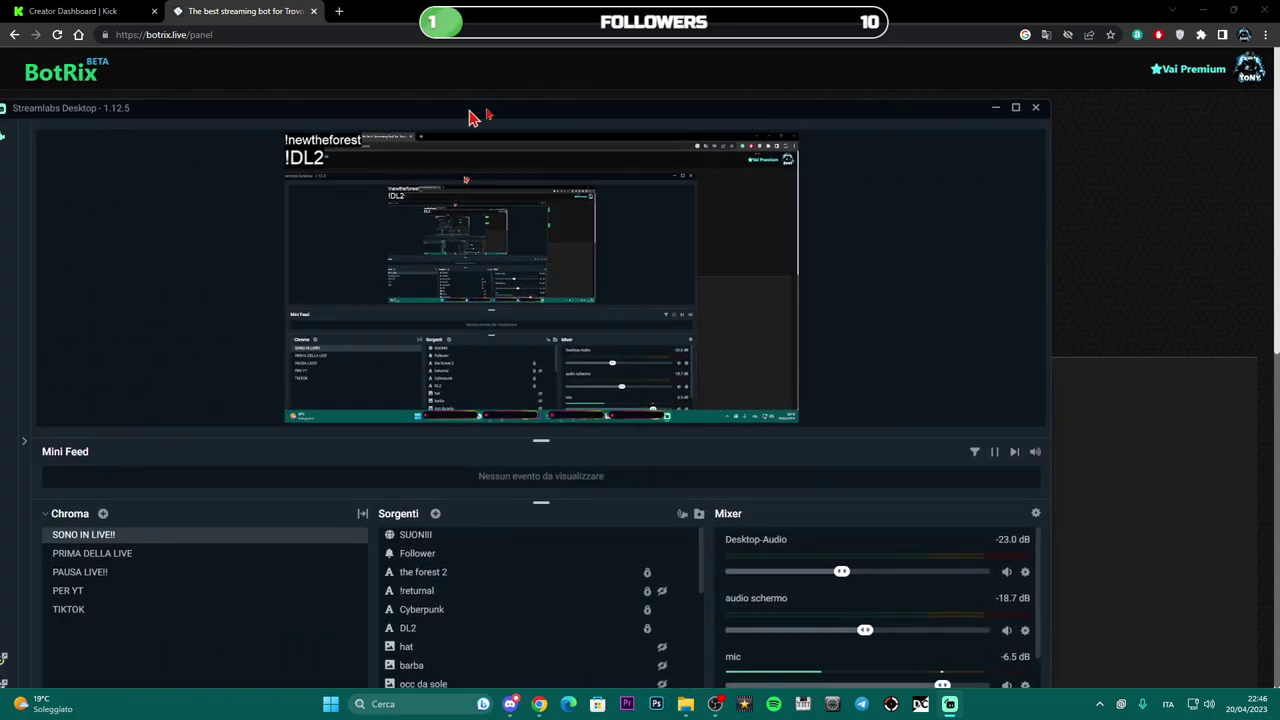
left_click(1061, 107)
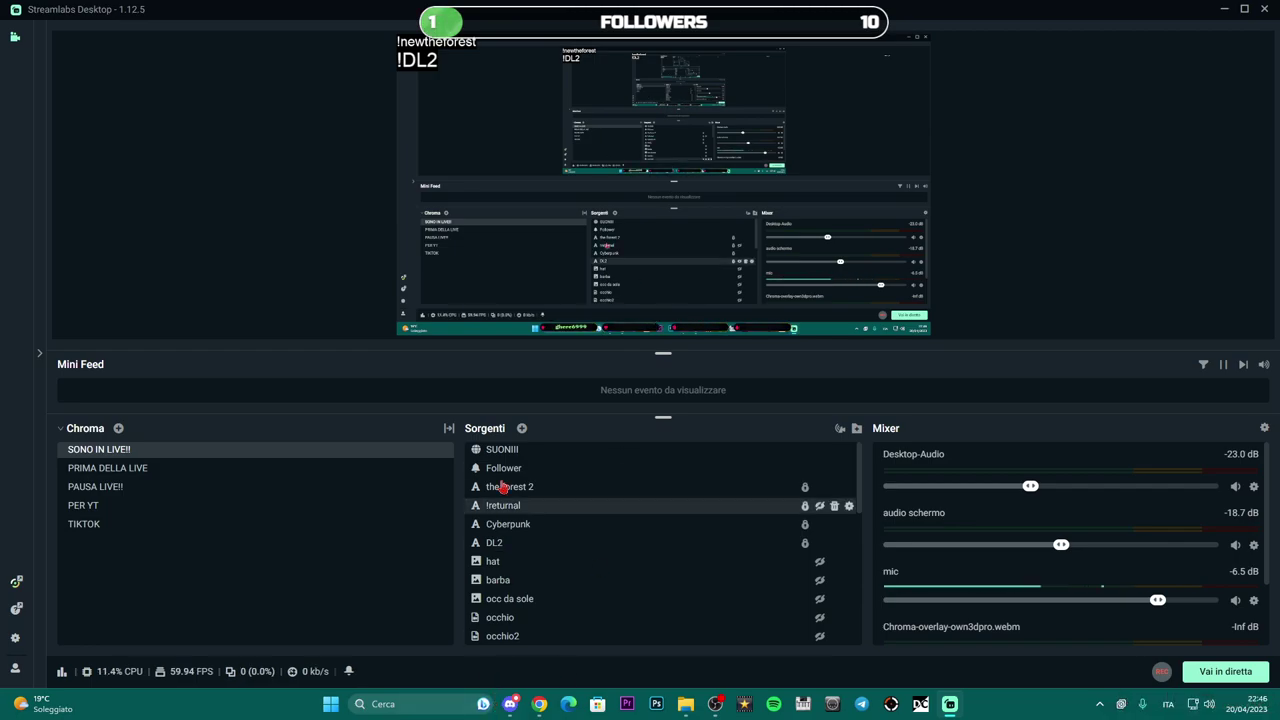
Start adding a browser source to the SONO IN LIVE!! scene as a new source, replacing its default name
left_click(522, 429)
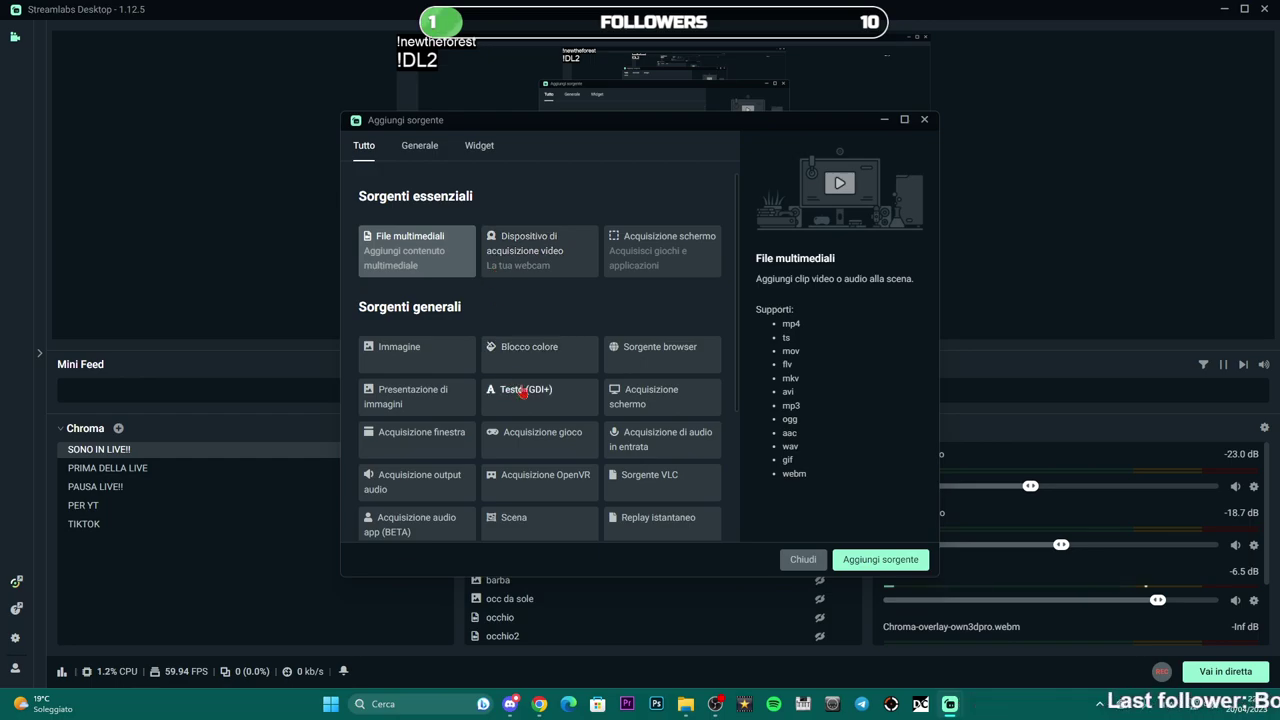
left_click(652, 365)
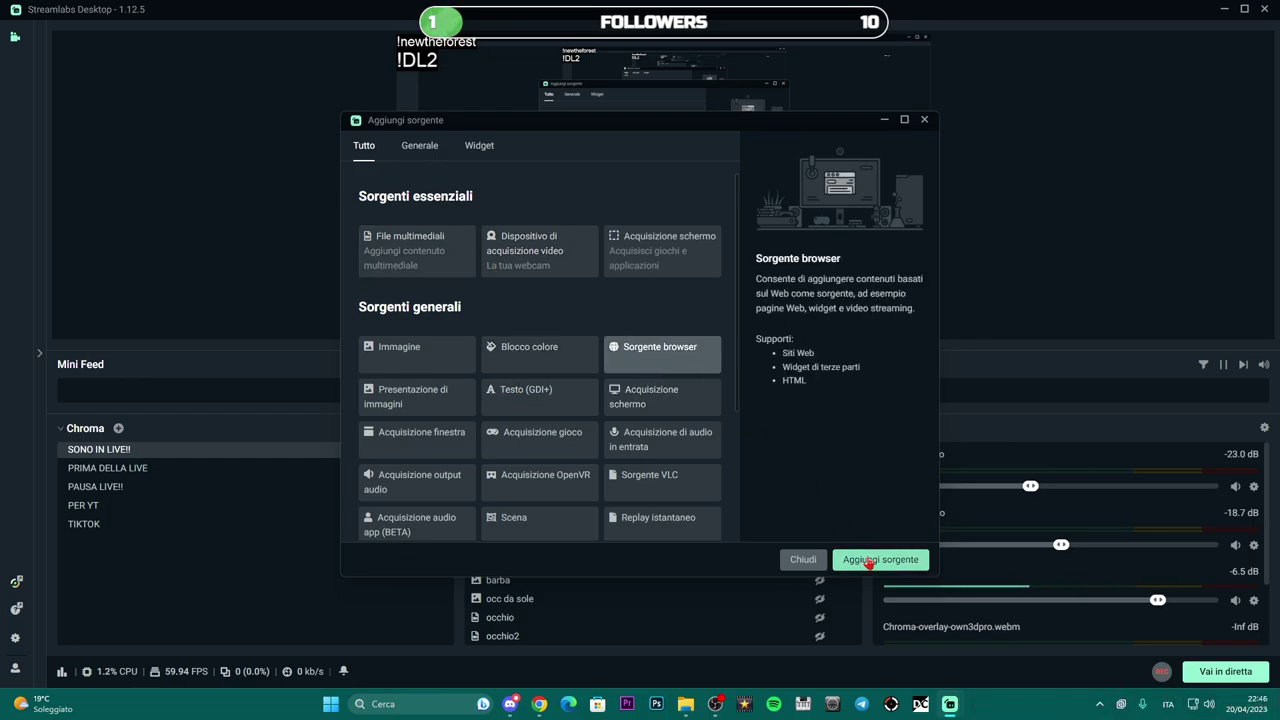
left_click(869, 562)
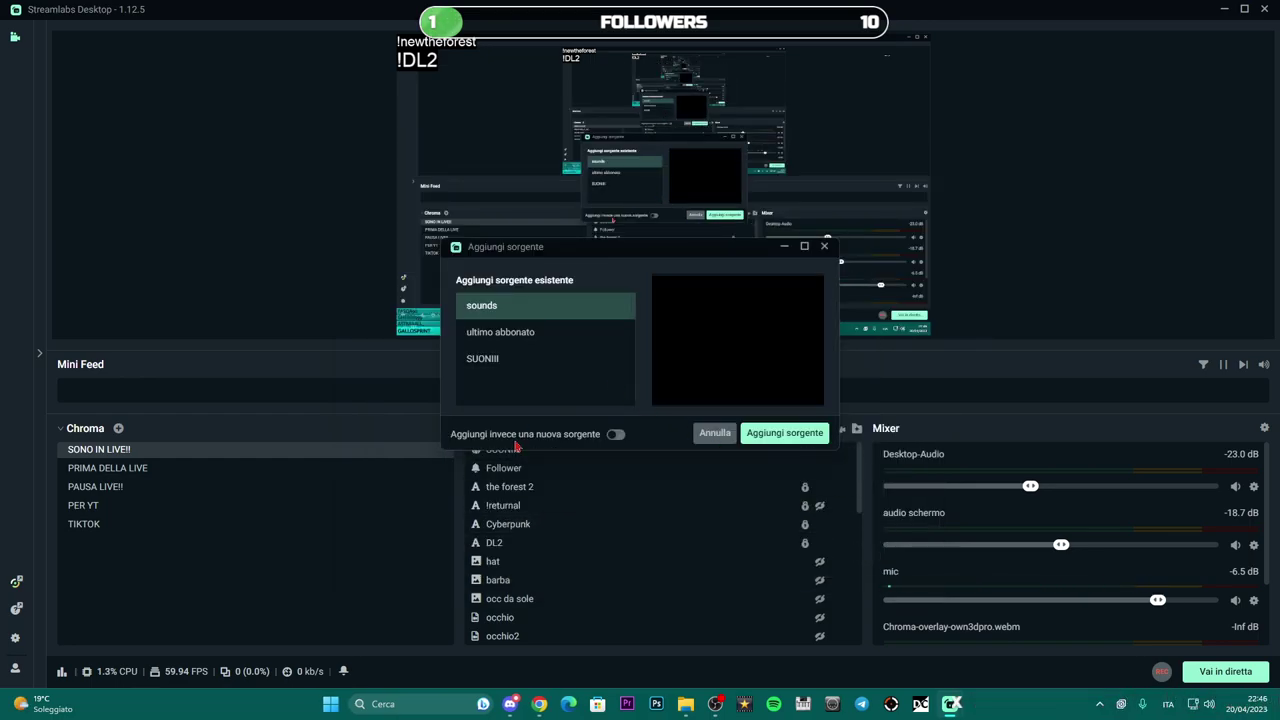
left_click(615, 434)
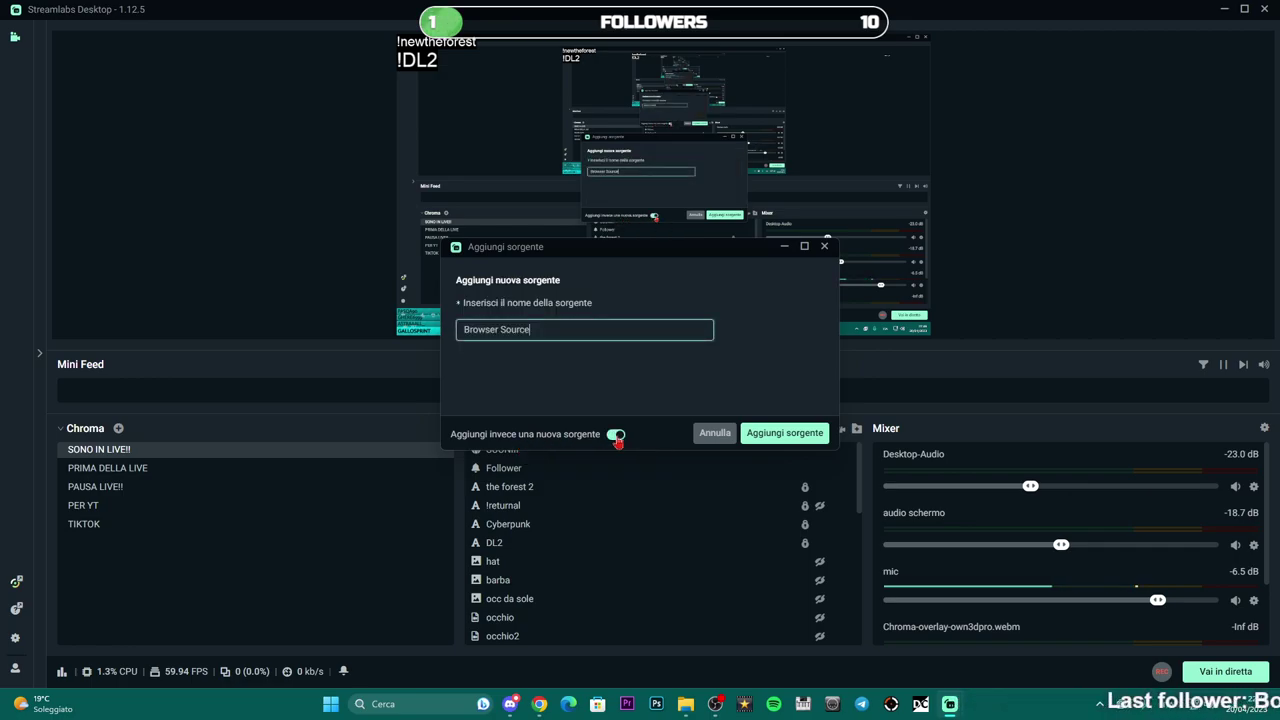
left_click_drag(562, 334, 446, 330)
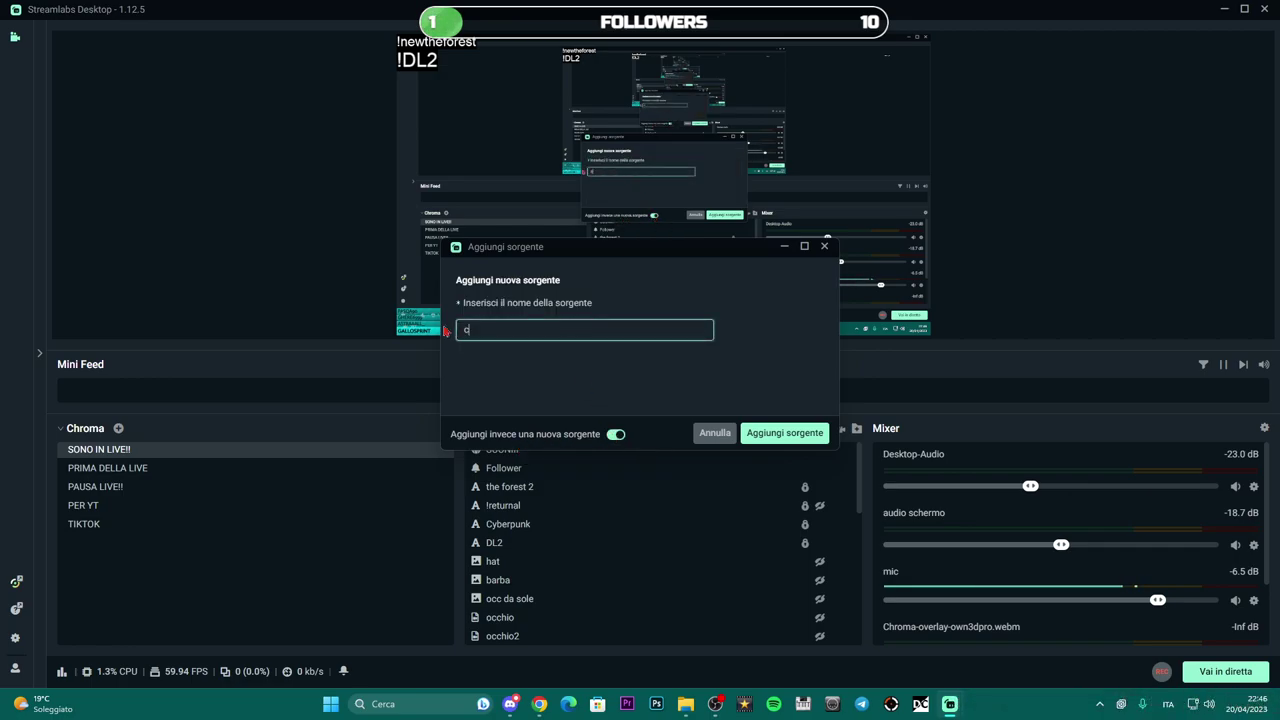